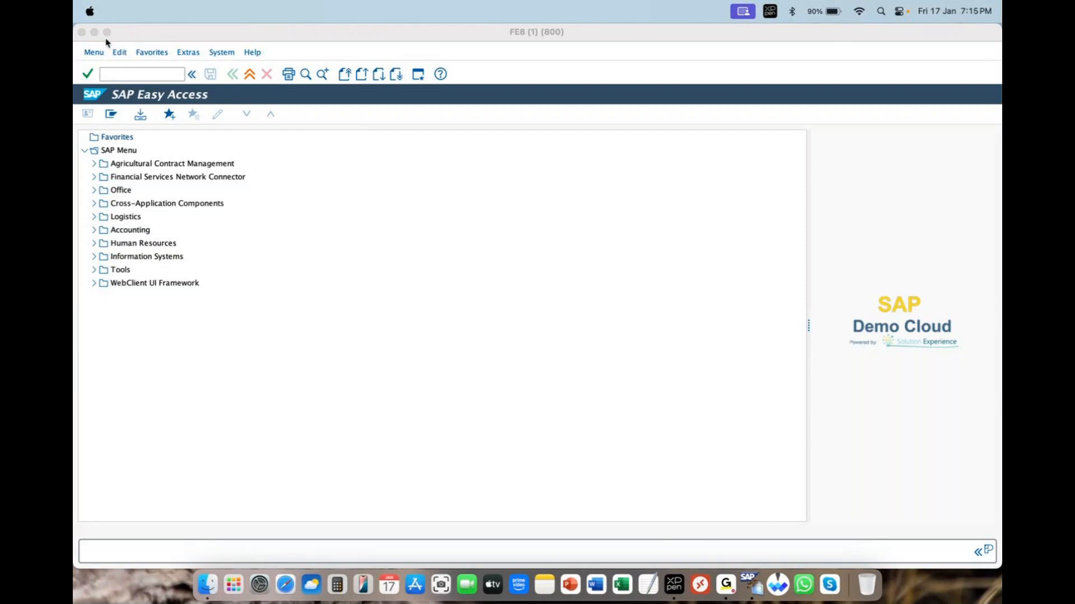
Run transaction spro and display the SAP Reference IMG.
click(134, 75)
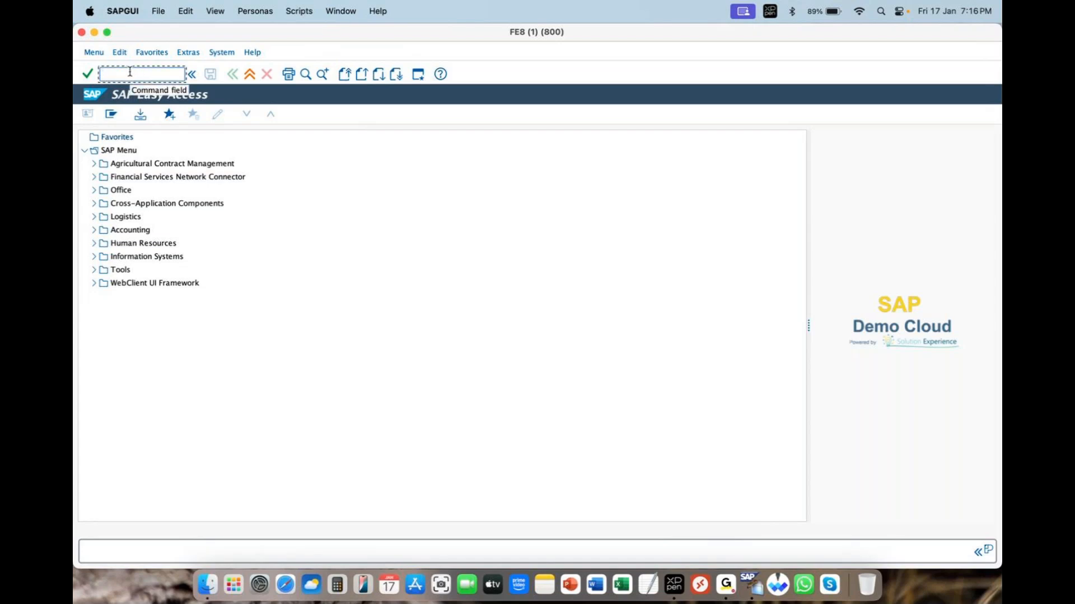
text(v)
key(BackSpace)
text(spro)
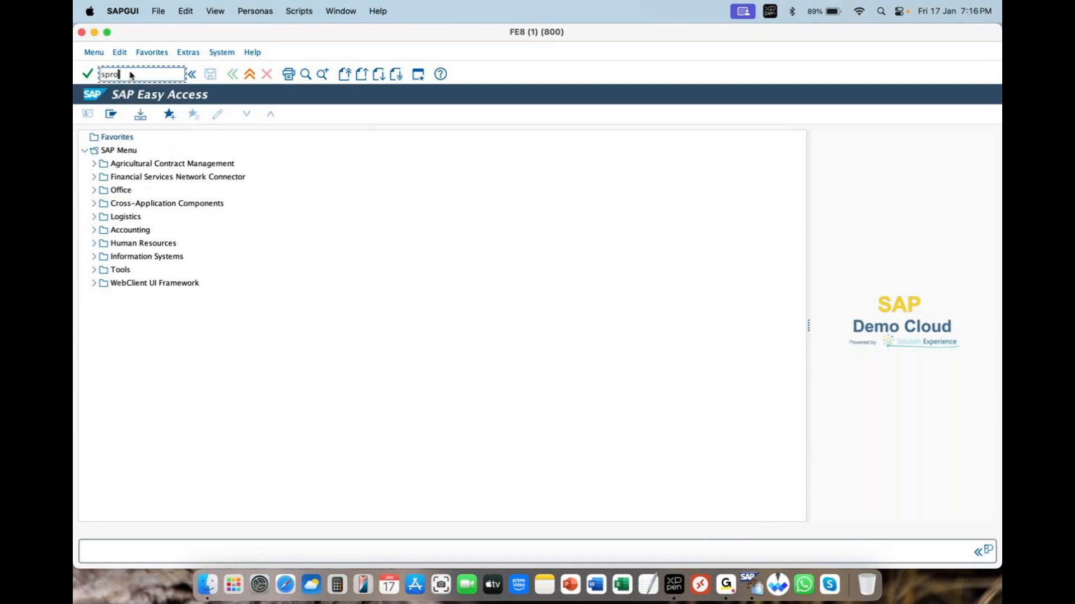
key(Return)
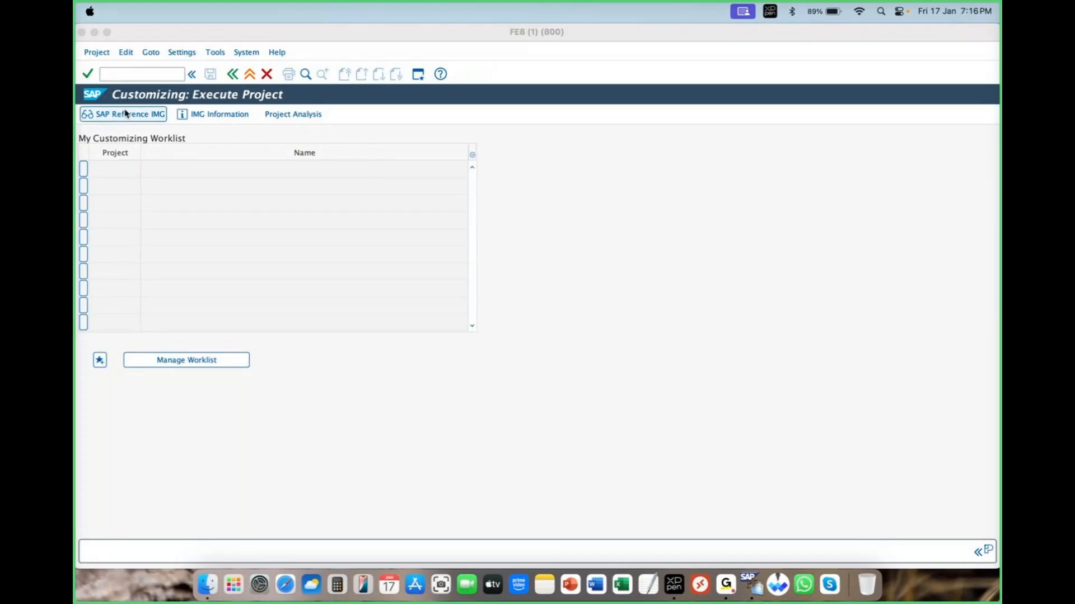
click(133, 114)
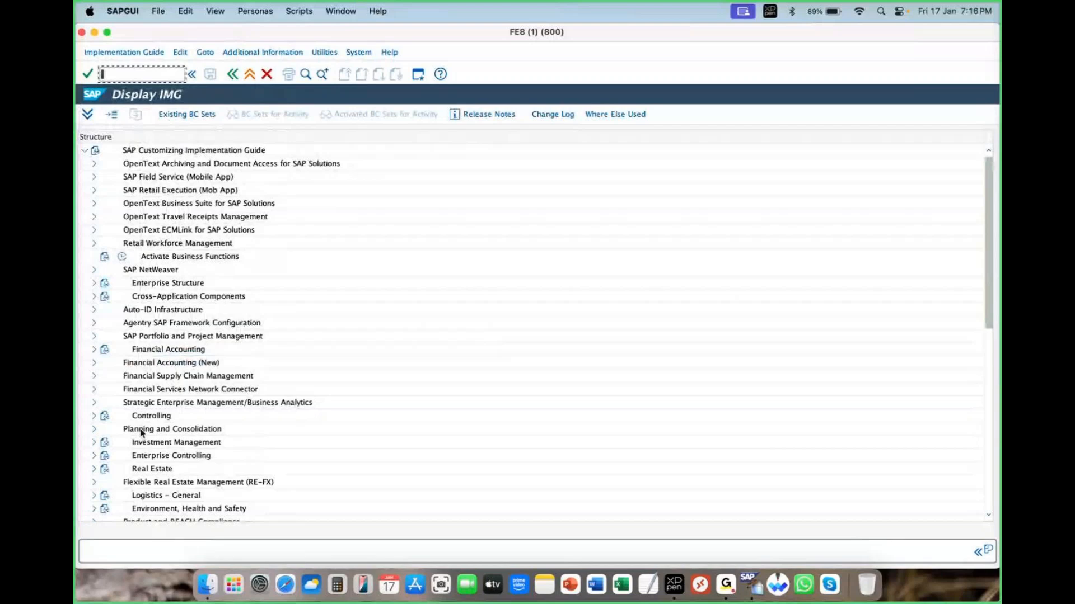
Open the Define Sales Document Types activity under Sales and Distribution > Sales > Sales Documents > Sales Document Header.
scroll(141, 433, down, 5)
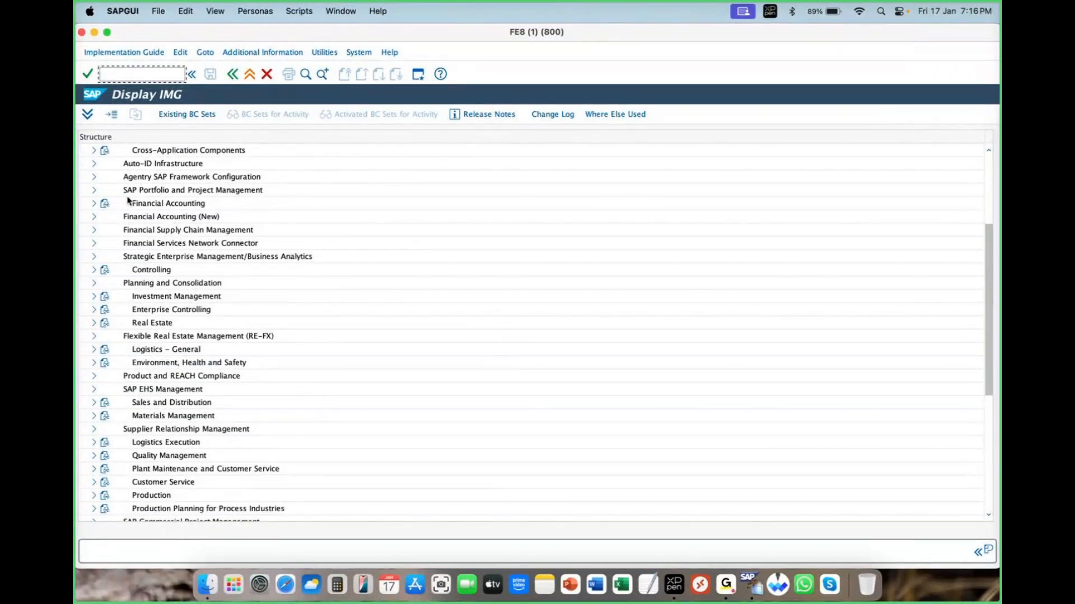
click(95, 403)
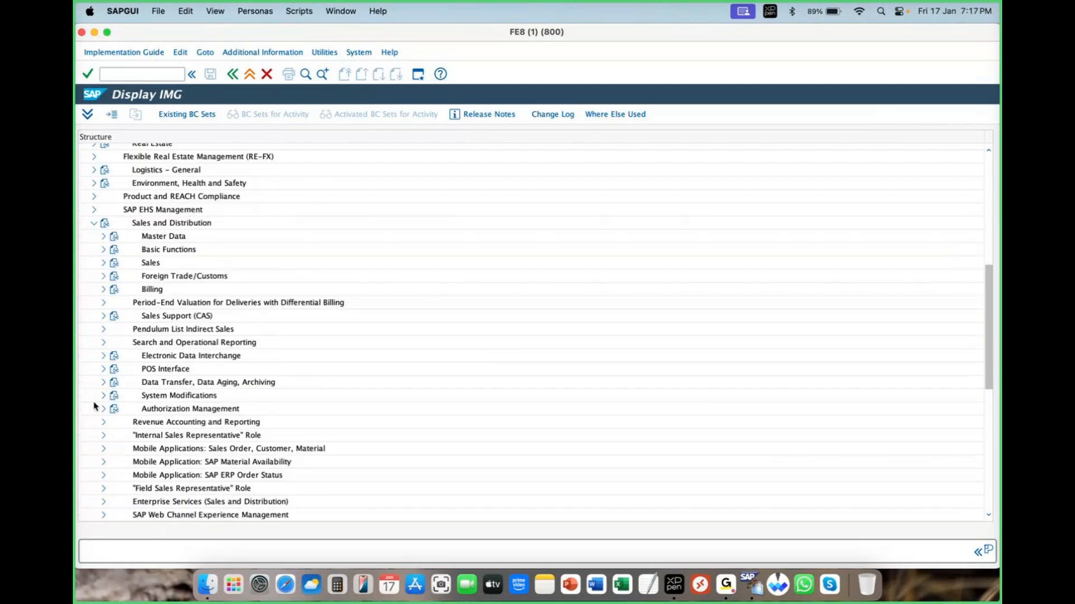
click(104, 264)
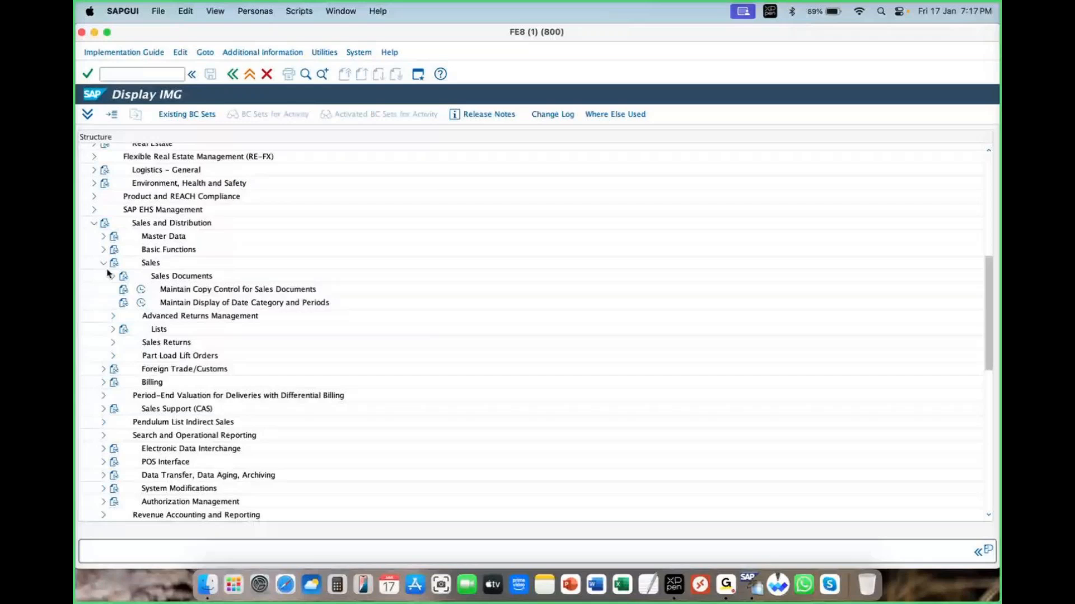
click(113, 276)
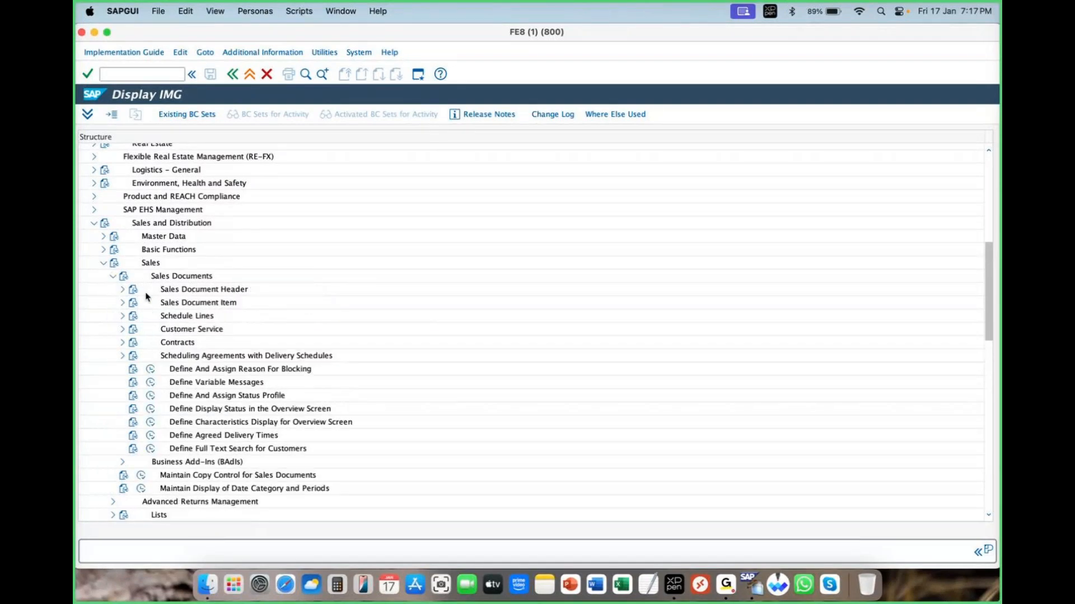
click(124, 290)
click(160, 303)
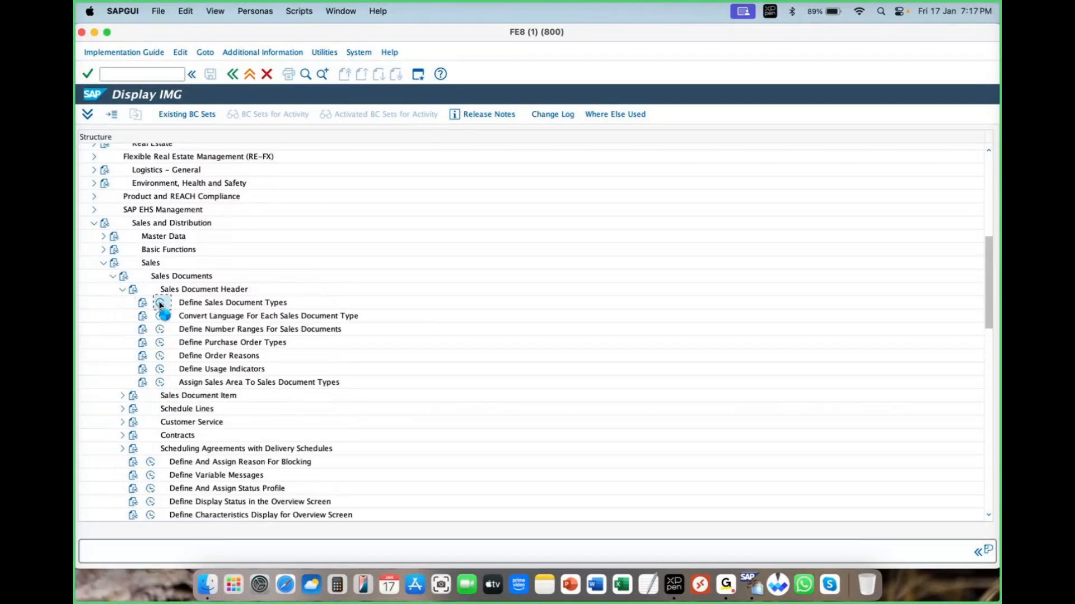
Try to position the sales order types list on another entry, and close the unresponsive SAP session.
click(160, 512)
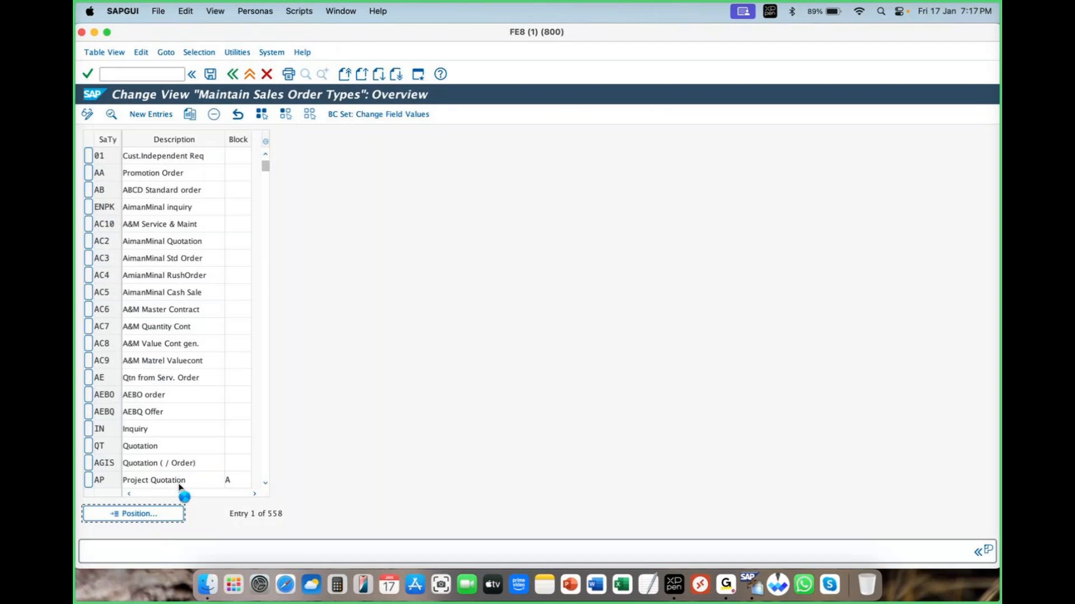
click(106, 32)
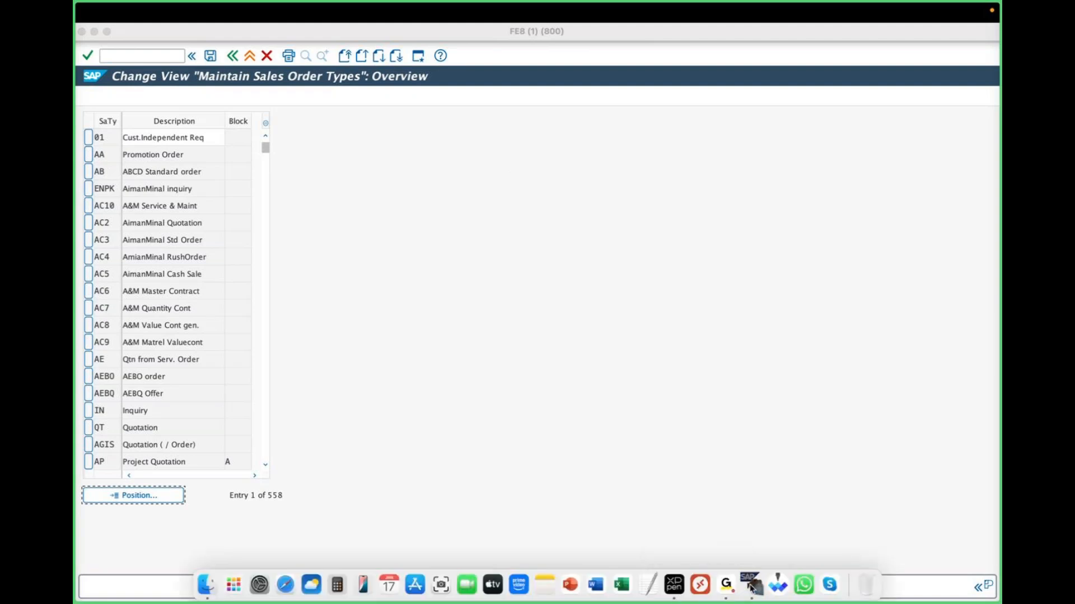
right_click(753, 582)
click(758, 547)
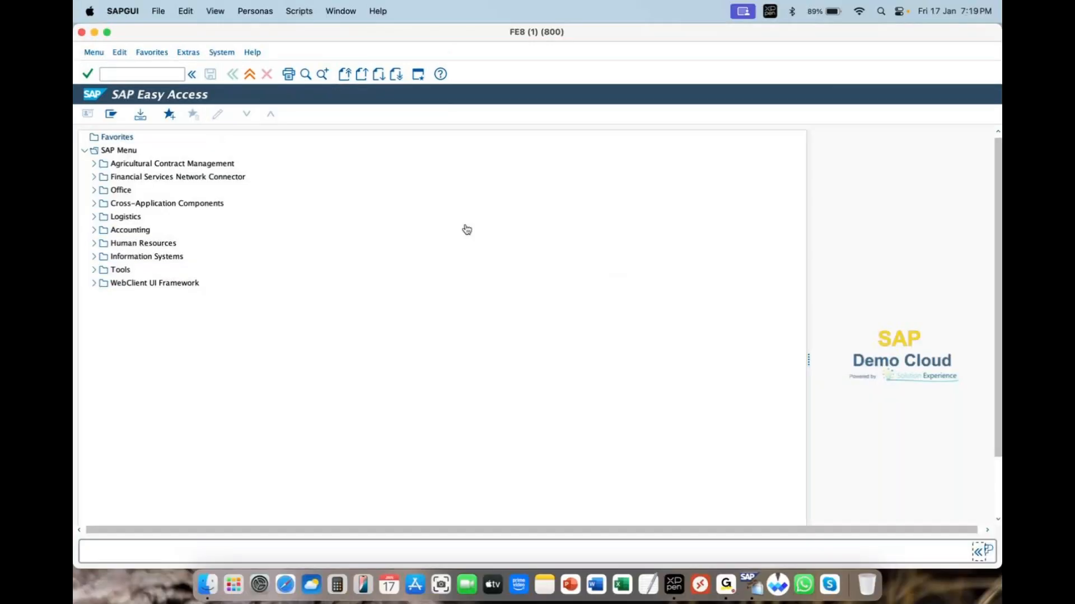
Start transaction spro from SAP Easy Access and bring up the reference IMG structure.
click(110, 74)
text(spro)
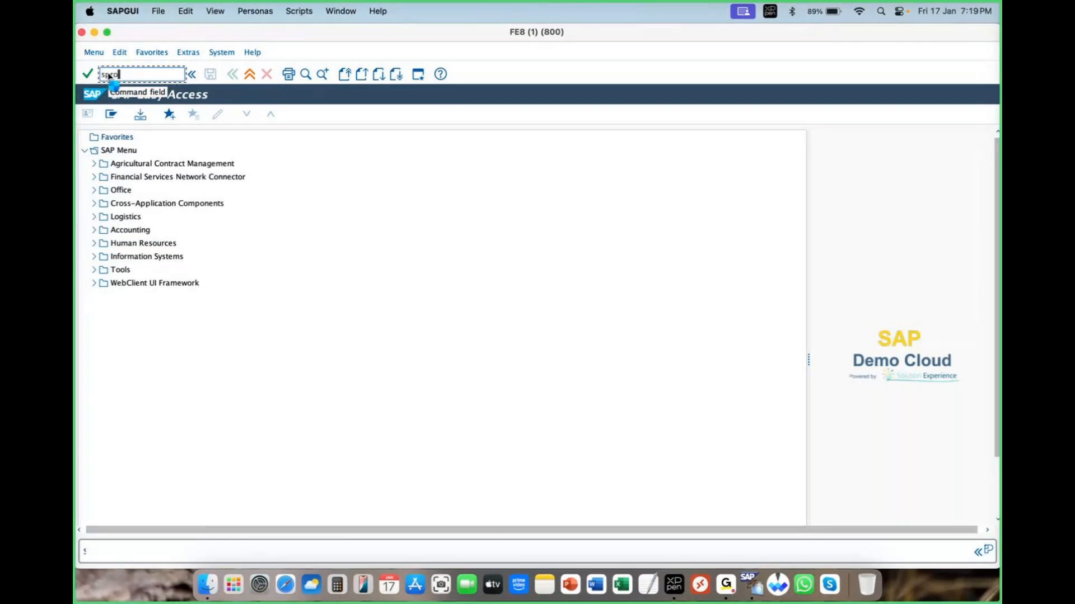
key(Return)
click(122, 114)
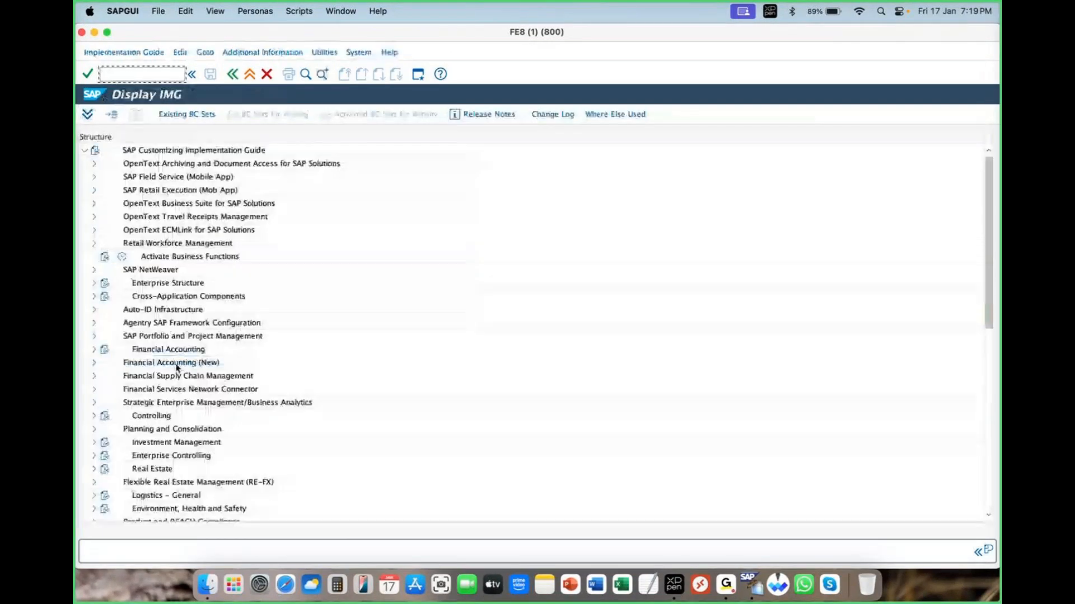
Expand Sales and Distribution > Sales > Sales Documents > Sales Document Header and execute Define Sales Document Types.
scroll(177, 367, down, 10)
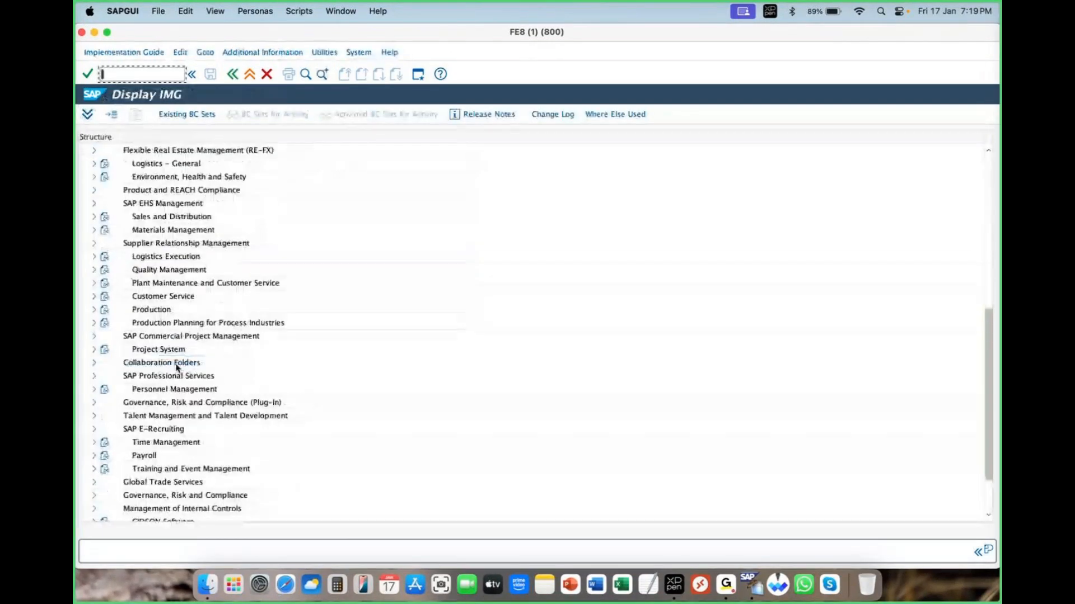
click(94, 217)
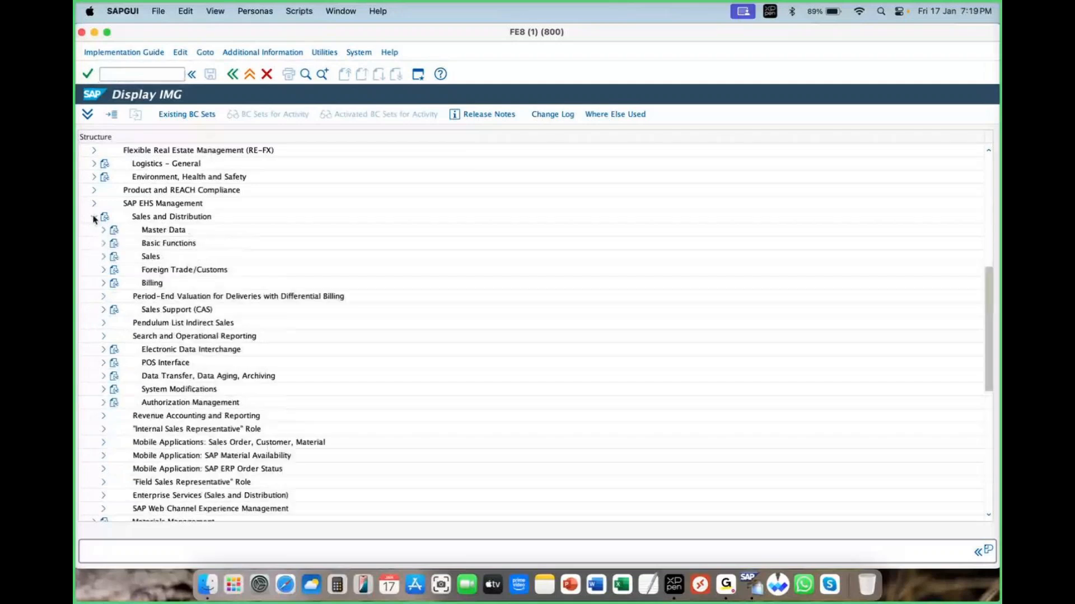
click(104, 256)
click(113, 270)
click(122, 283)
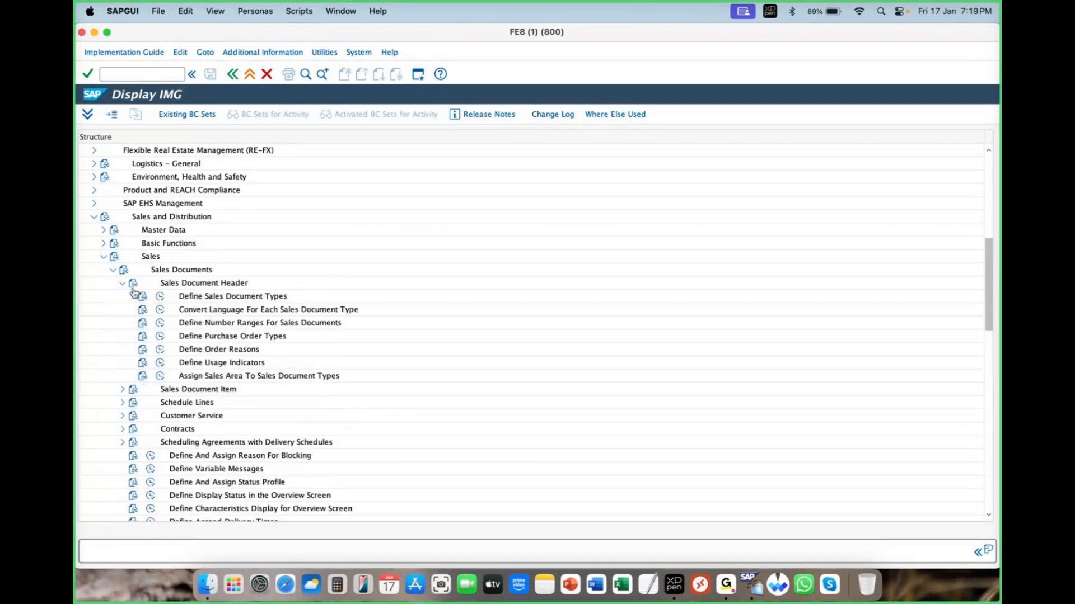
click(160, 297)
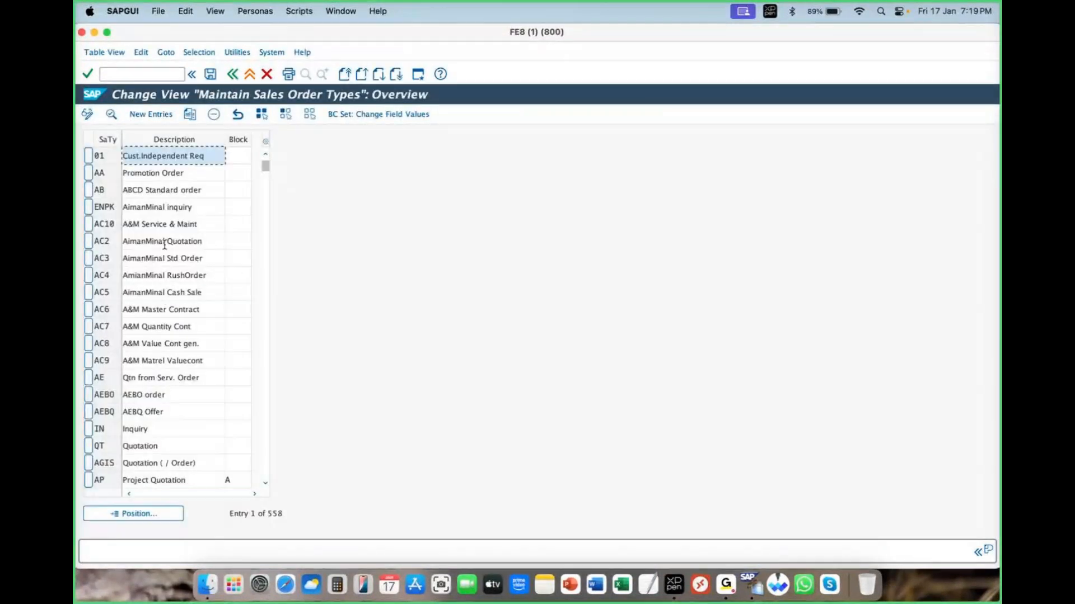
Position the sales order types list on the entries starting with zar.
click(150, 514)
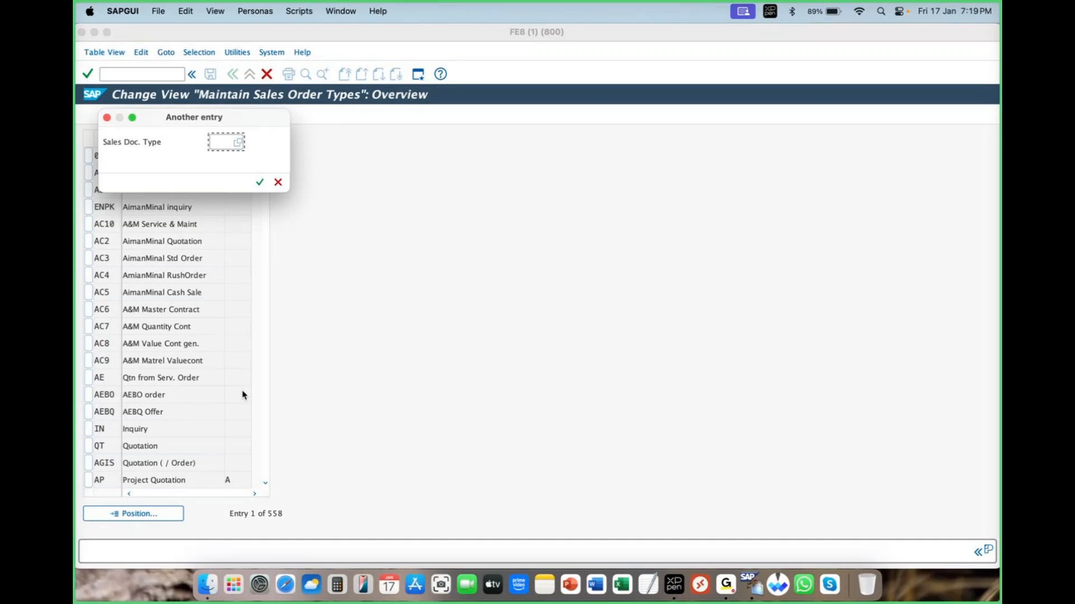
text(zar)
key(Return)
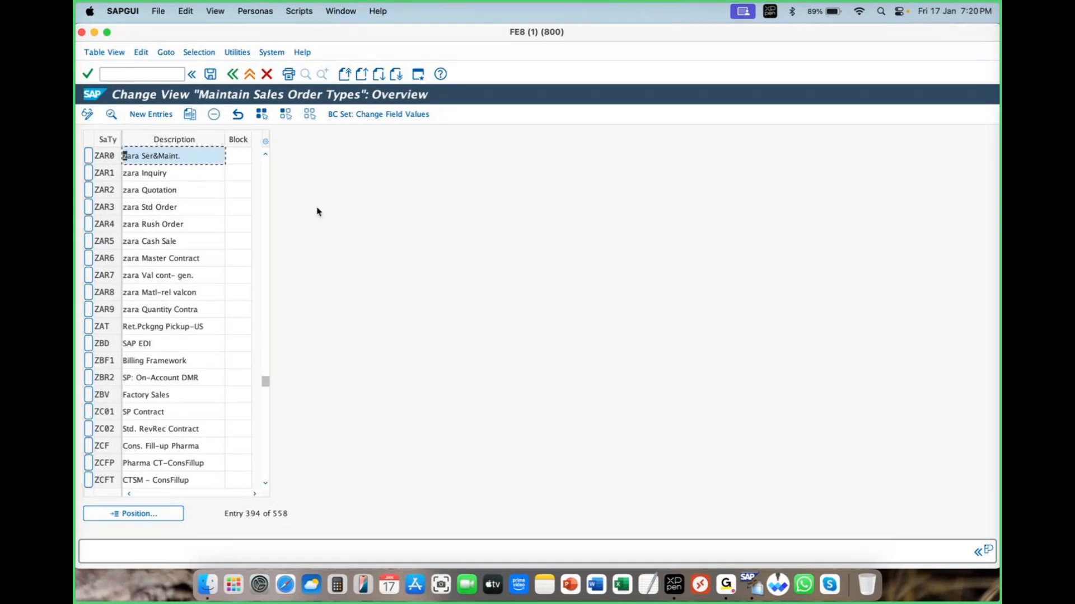
View the details of sales document type ZAR1, zara Inquiry, and return to the overview.
drag(169, 173, 120, 172)
double_click(145, 173)
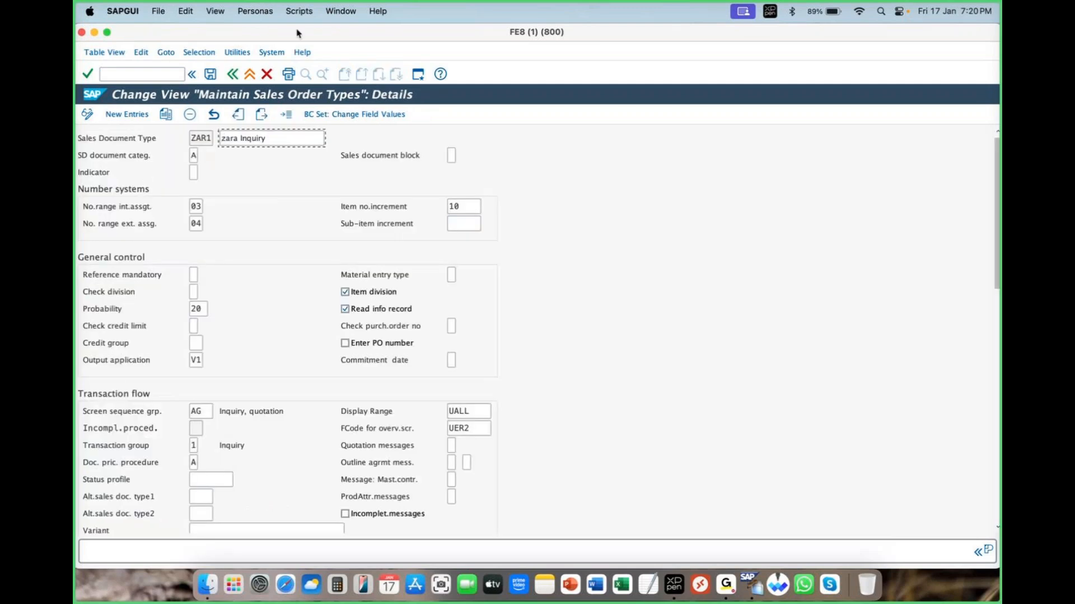
click(233, 73)
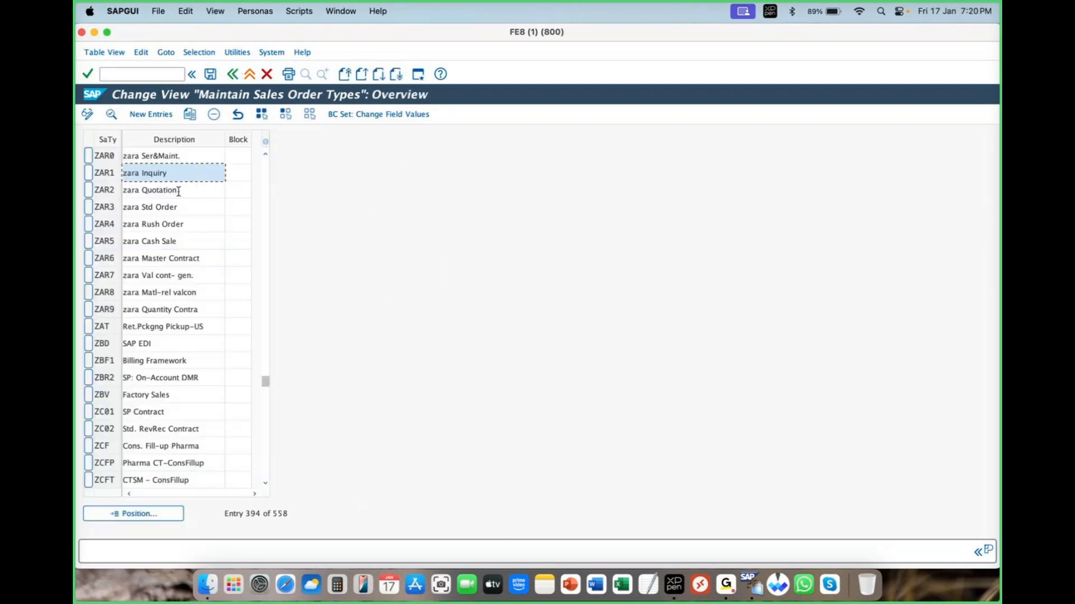
Open the details of sales document type ZAR2, zara Quotation, in full screen and highlight its description.
double_click(180, 190)
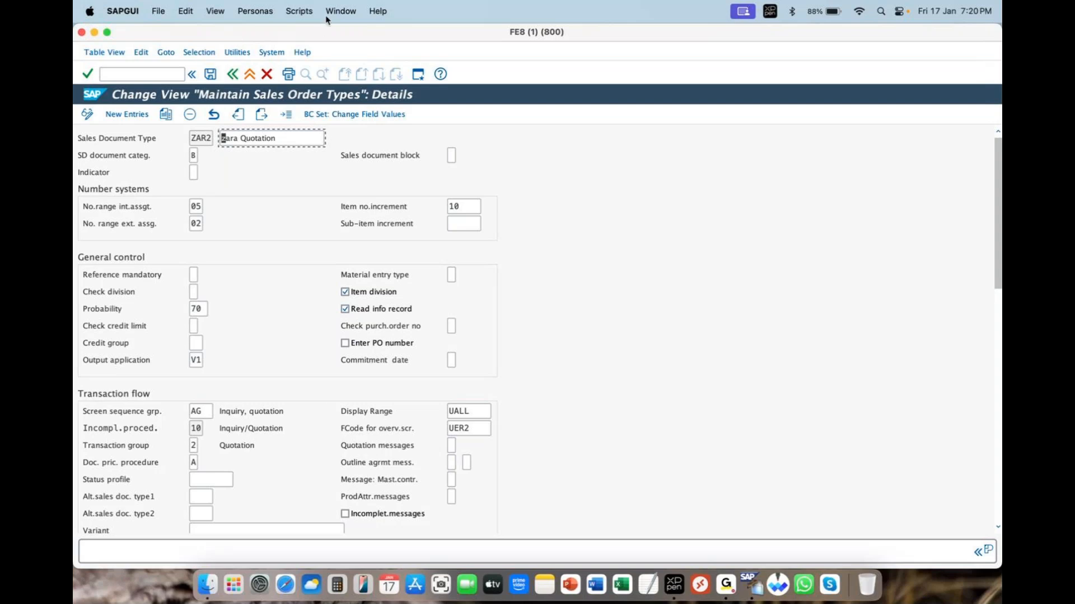
click(303, 42)
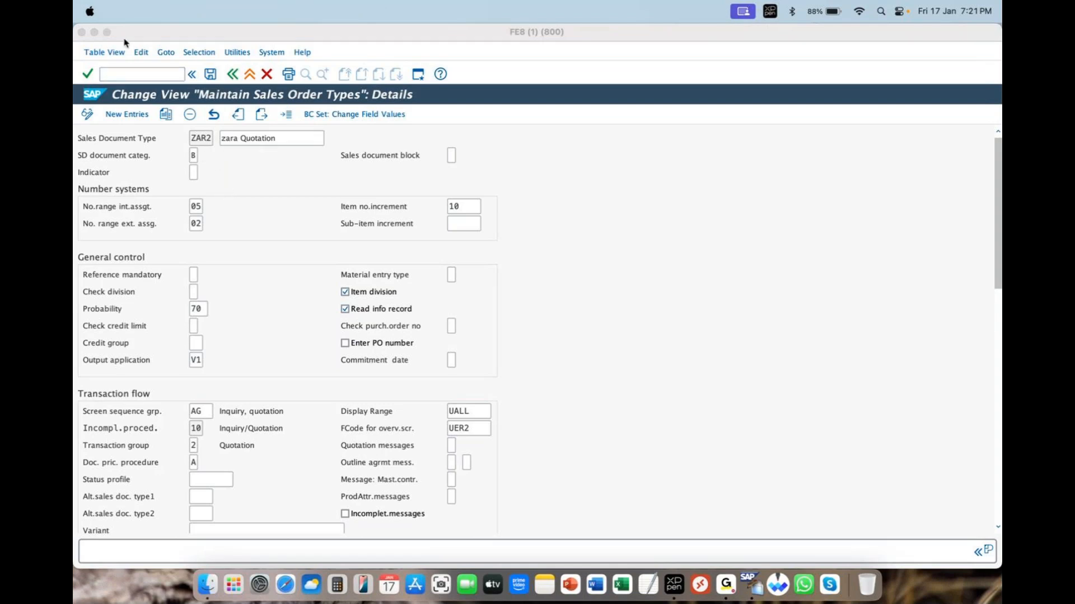
click(108, 32)
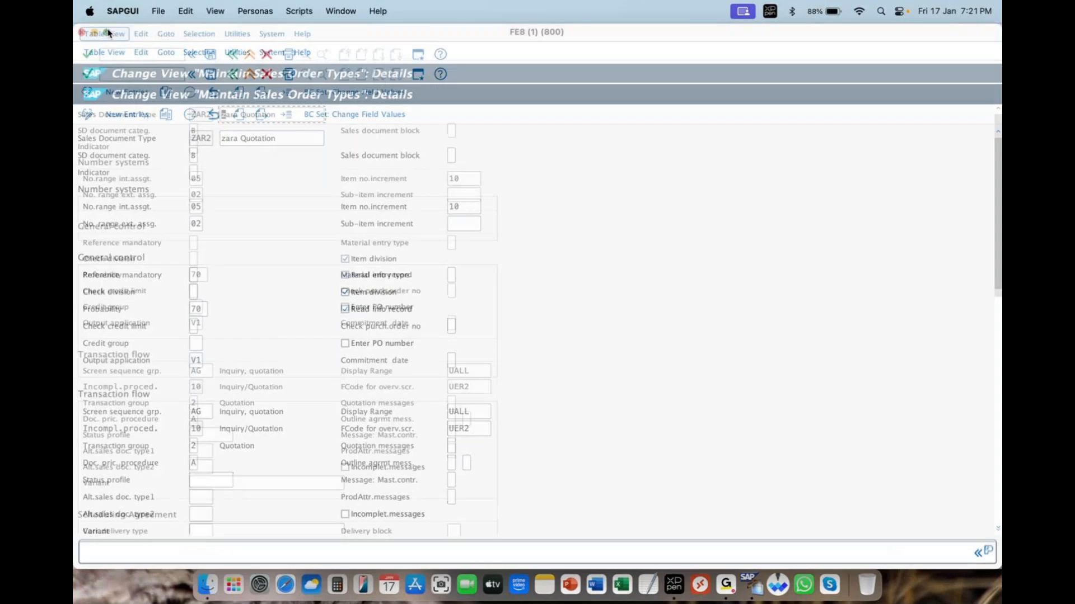
click(283, 117)
drag(283, 118, 204, 112)
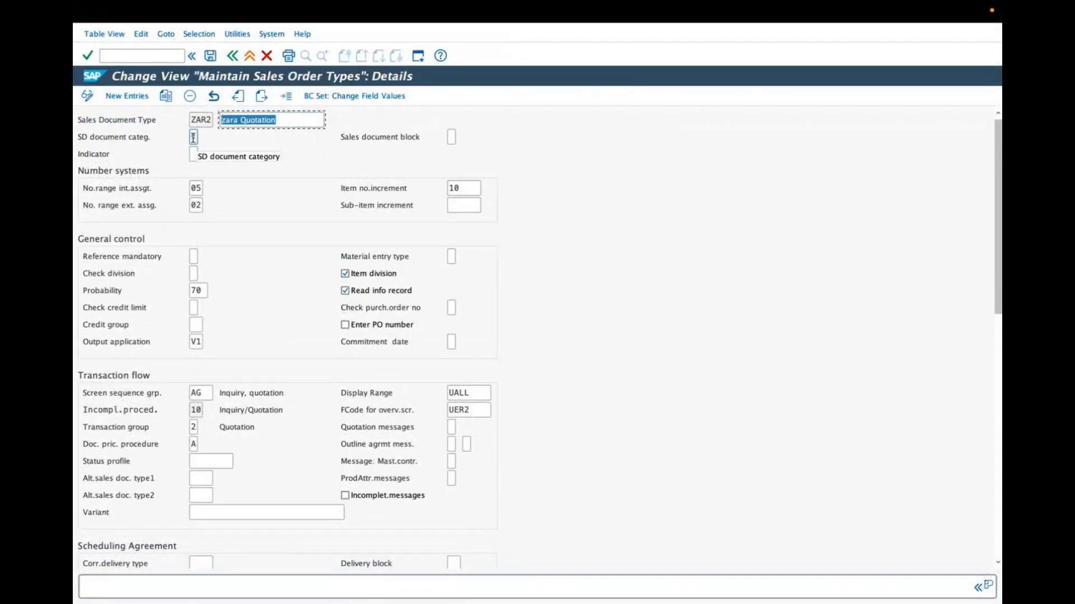
Review the possible entries for the SD document category, highlight B Quotation, and close the list without changing the value.
click(192, 137)
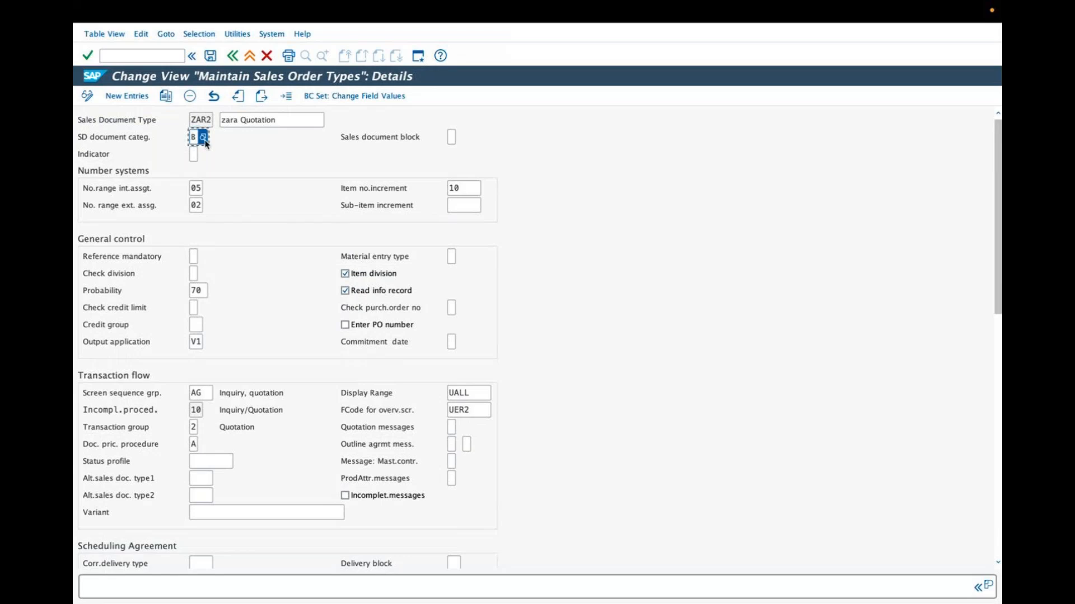
click(203, 137)
drag(177, 134, 262, 130)
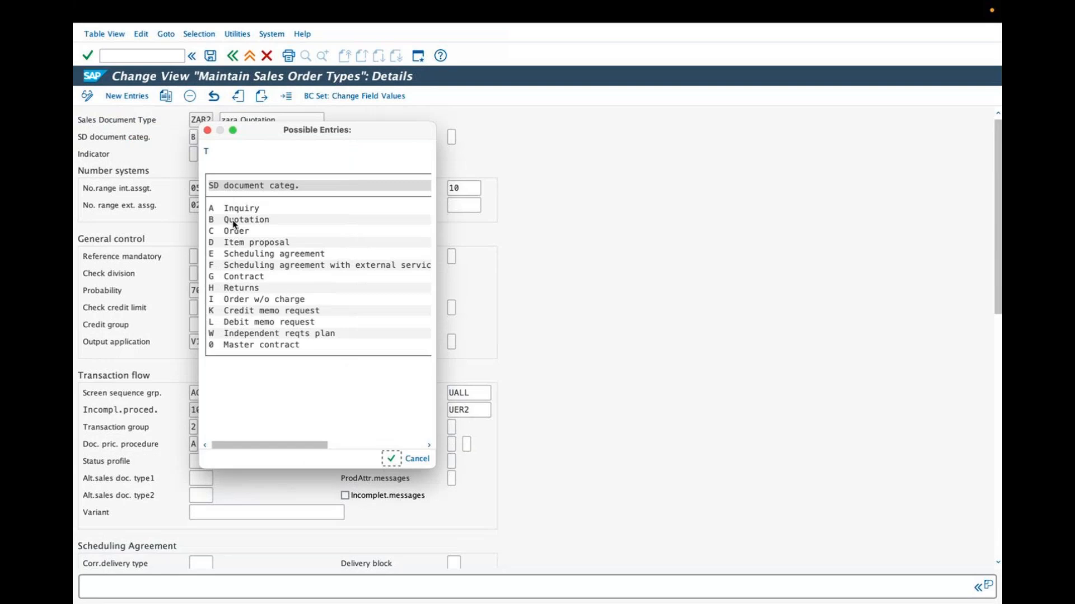
click(235, 221)
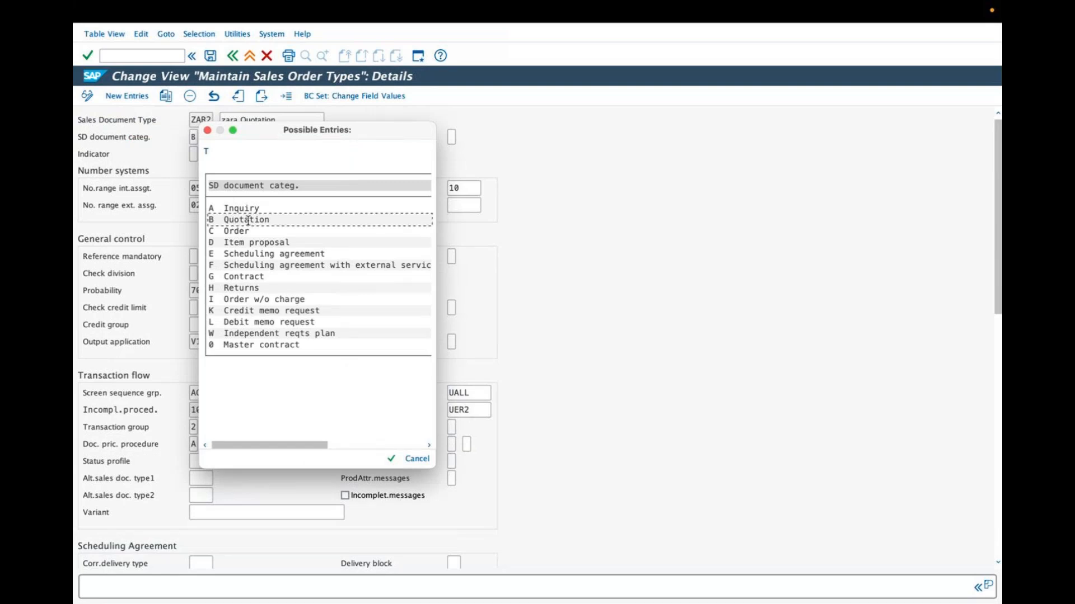
drag(275, 222, 223, 218)
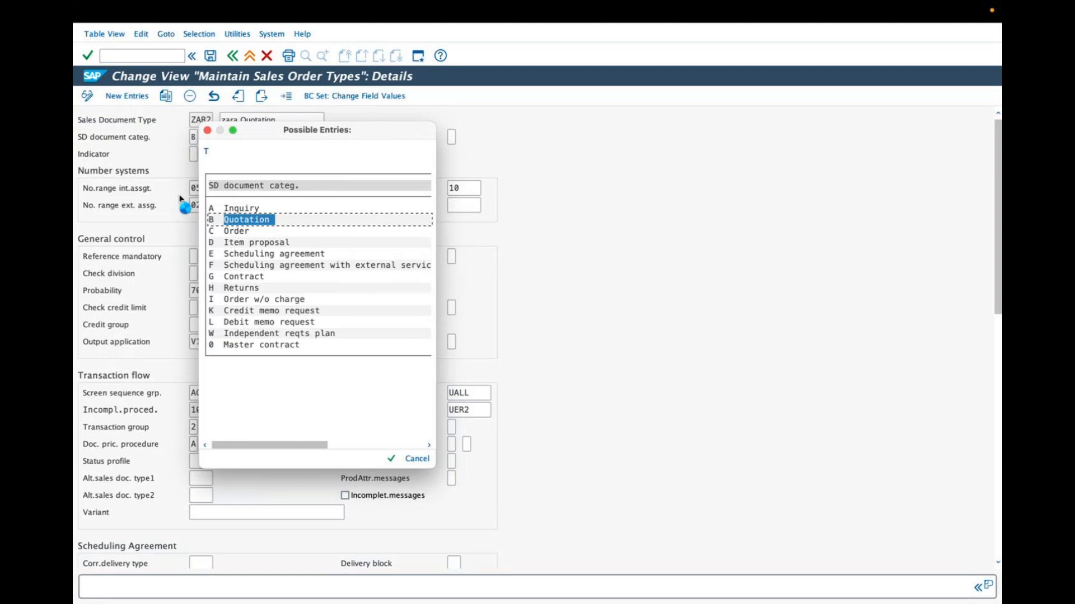
click(229, 219)
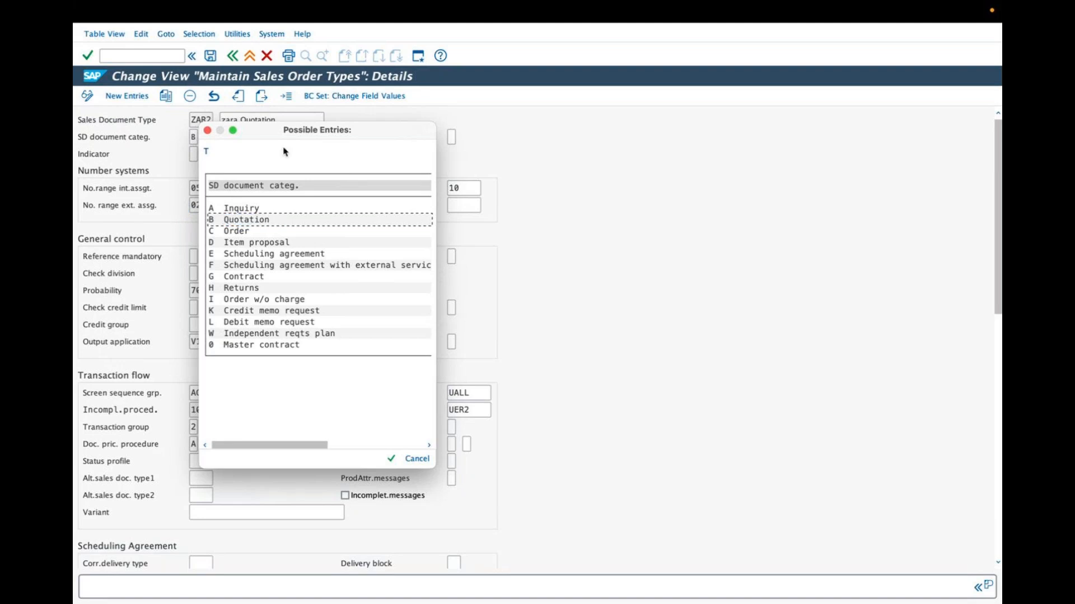
click(207, 130)
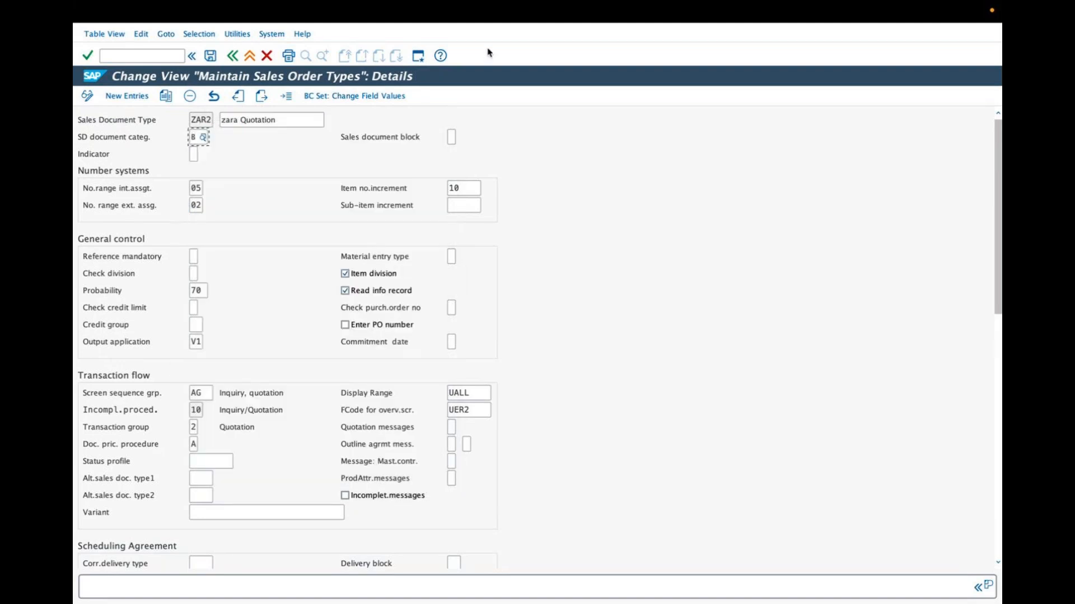
Underline the SD document category, screen sequence group and transaction group labels in green with the annotation pen.
drag(78, 144, 152, 141)
click(488, 45)
drag(84, 141, 137, 139)
drag(85, 398, 159, 401)
drag(91, 432, 150, 432)
click(505, 37)
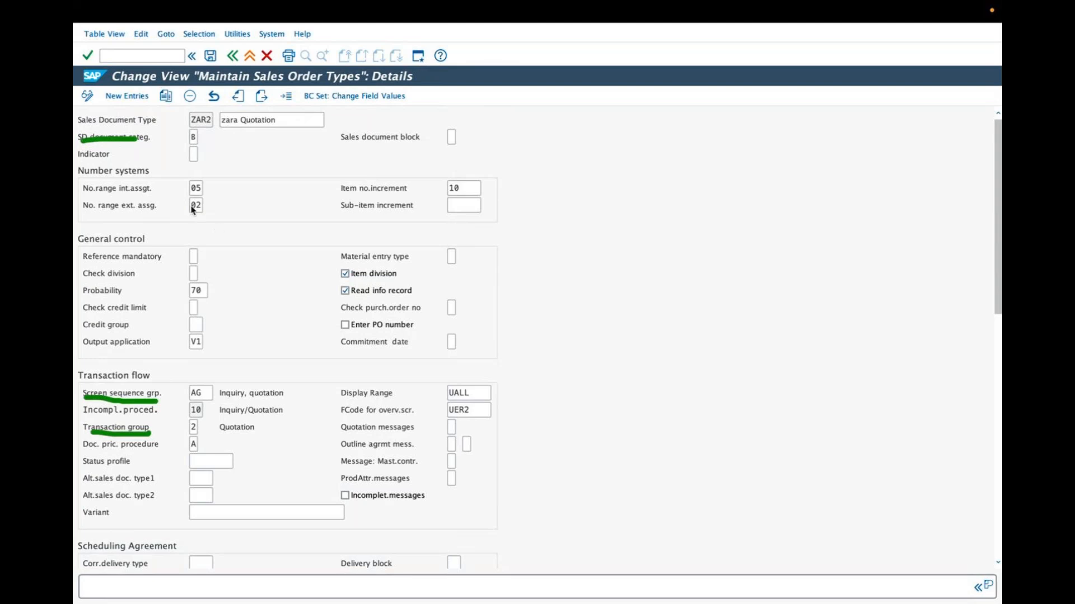
Mark the number range assignments and item number increment in green, clear all annotations, and re-mark the item number increment.
mouse_move(175, 192)
mouse_down()
mouse_move(197, 178)
mouse_move(186, 202)
mouse_move(201, 198)
mouse_up()
drag(462, 186, 498, 170)
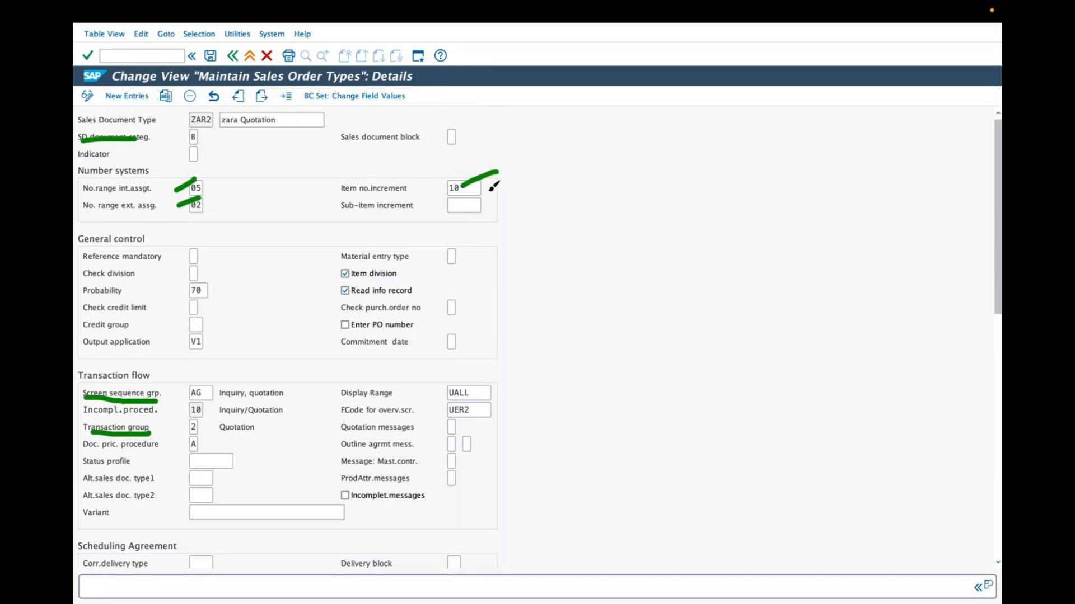
drag(460, 197, 456, 209)
click(492, 45)
drag(470, 192, 498, 164)
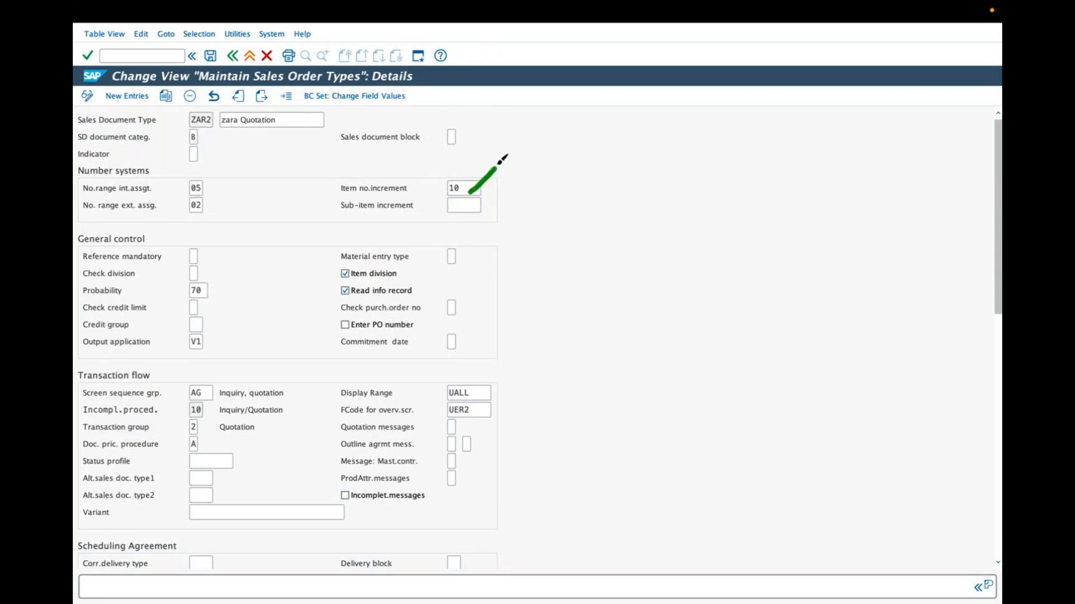
Clear the earlier annotations and mark the SD document category, both number range assignments and the item number increment in green.
drag(197, 137, 222, 124)
drag(207, 165, 226, 166)
click(480, 48)
drag(193, 140, 210, 130)
mouse_move(203, 190)
mouse_down()
mouse_move(221, 180)
mouse_move(243, 192)
mouse_up()
drag(469, 187, 497, 170)
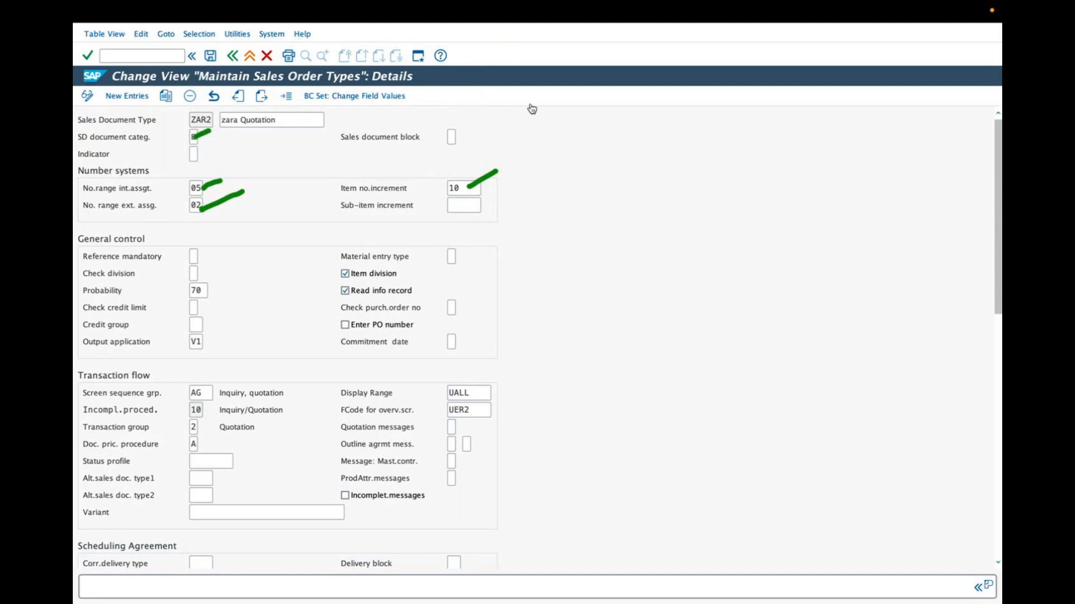
Mark the Sales document block and Reference mandatory fields in yellow, and clear all annotations.
click(362, 154)
drag(381, 146, 427, 121)
drag(174, 255, 204, 240)
mouse_move(173, 256)
mouse_down()
mouse_move(204, 235)
mouse_move(181, 248)
mouse_up()
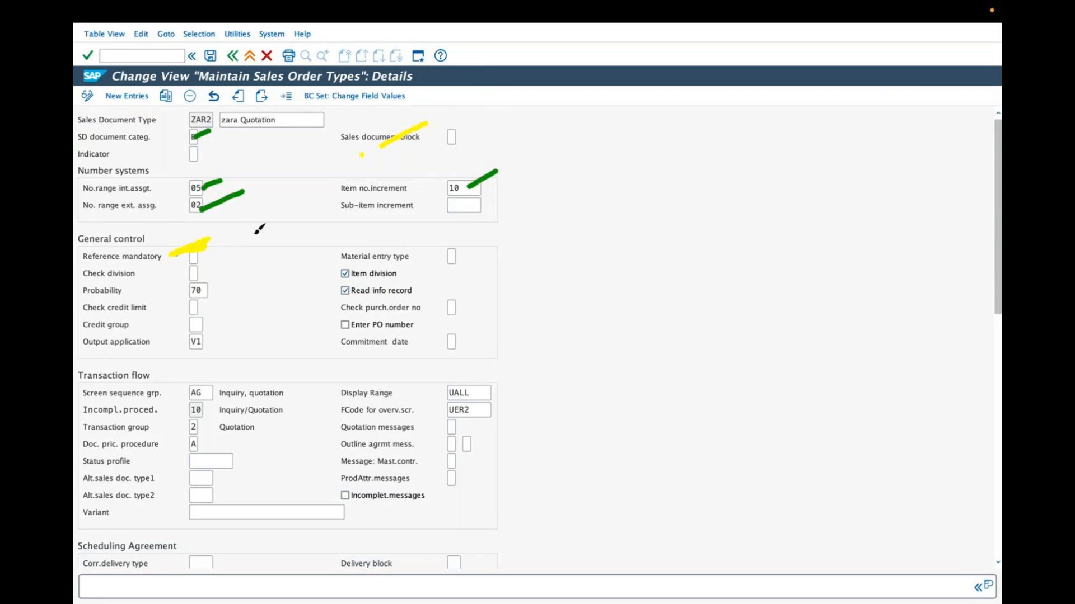
click(490, 32)
Review the possible entries for Reference mandatory, allow the charging cable accessory to connect, and choose No reference required.
click(193, 256)
click(205, 258)
click(267, 270)
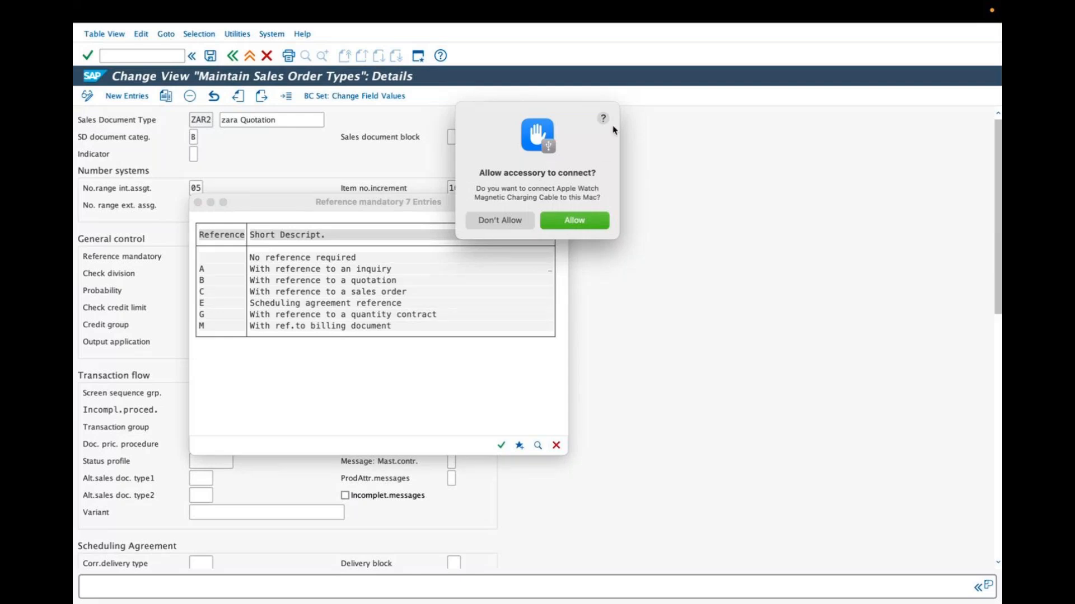
click(574, 223)
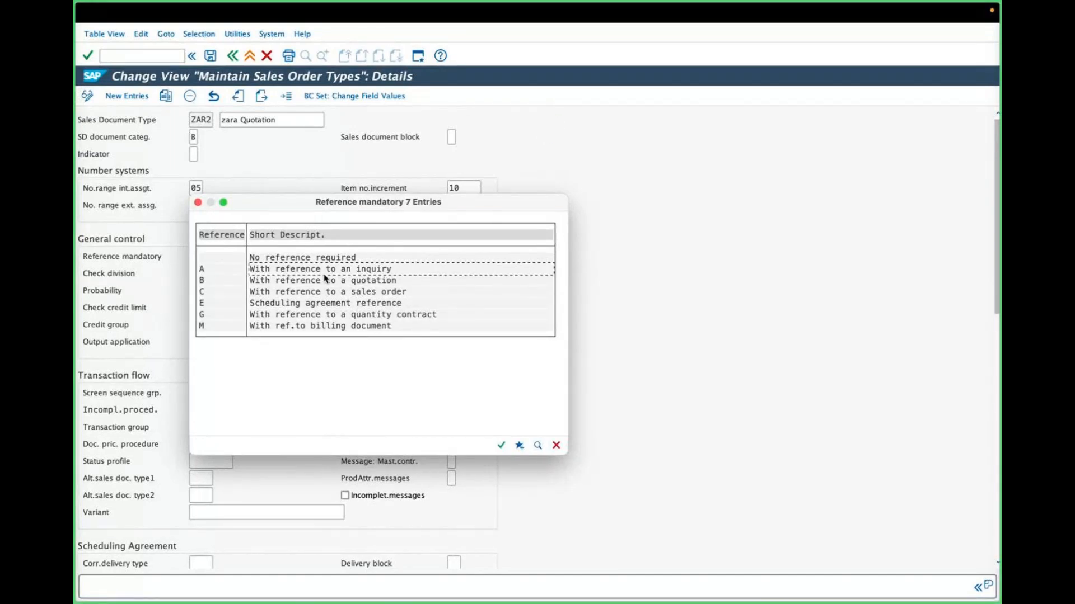
double_click(312, 258)
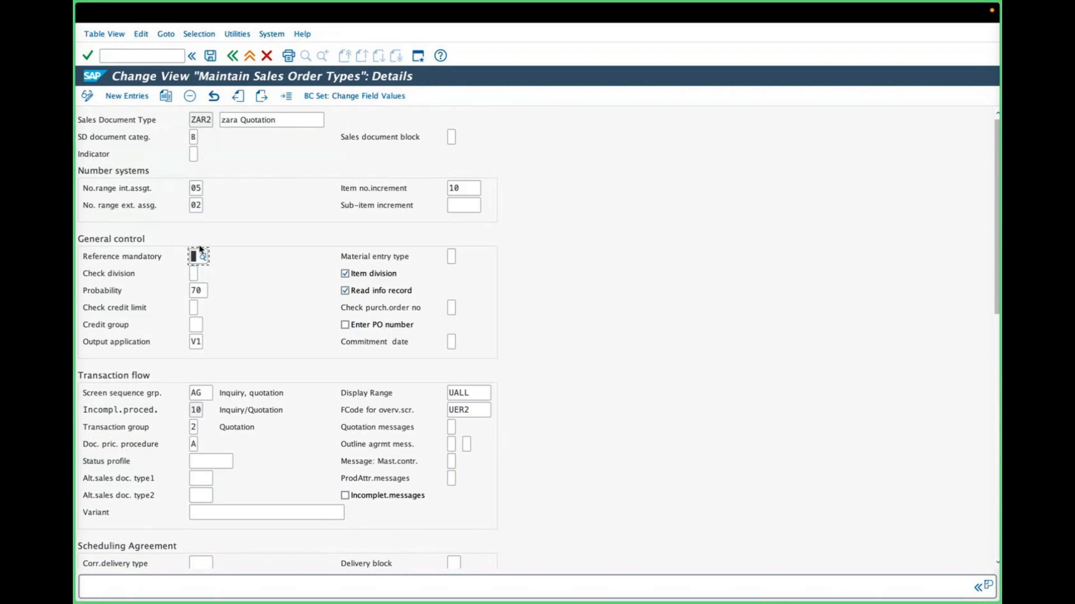
Review the possible entries for Check division, closing and reopening the list, and highlight 2 Error.
click(203, 273)
click(205, 274)
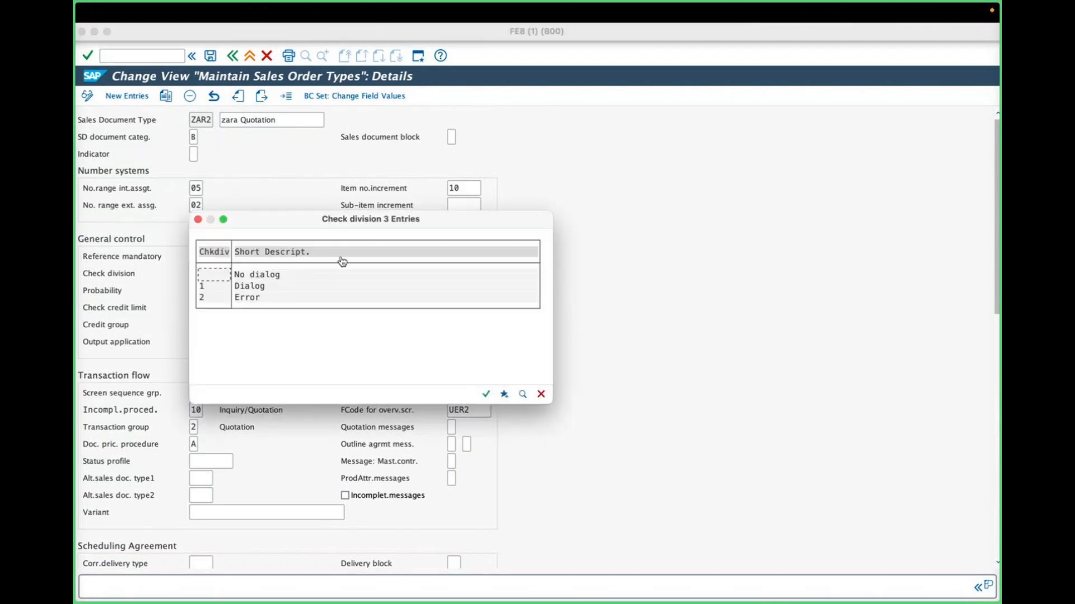
click(540, 394)
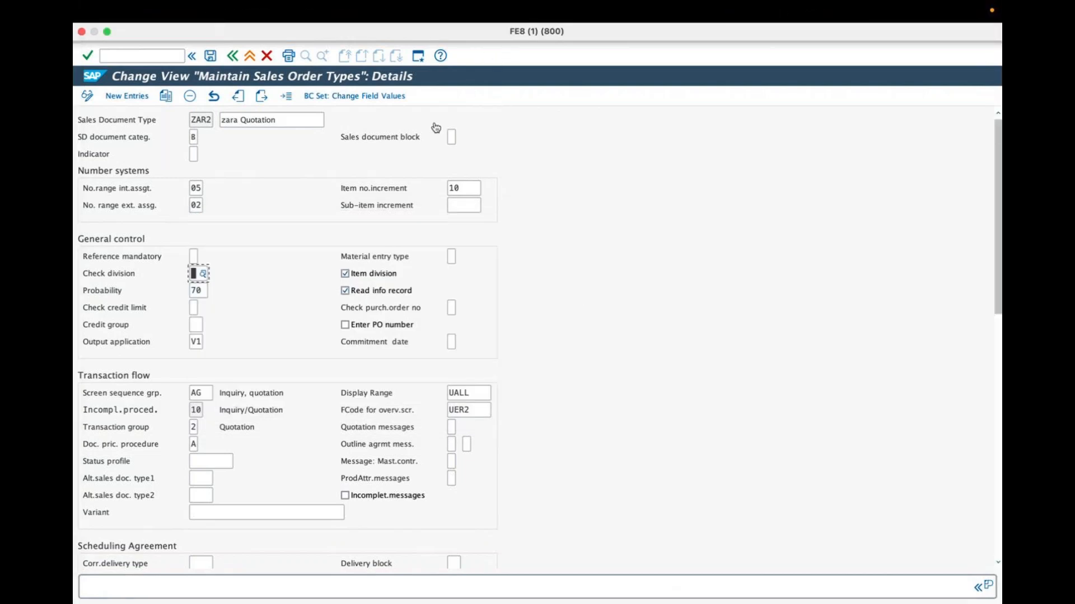
click(204, 274)
click(250, 297)
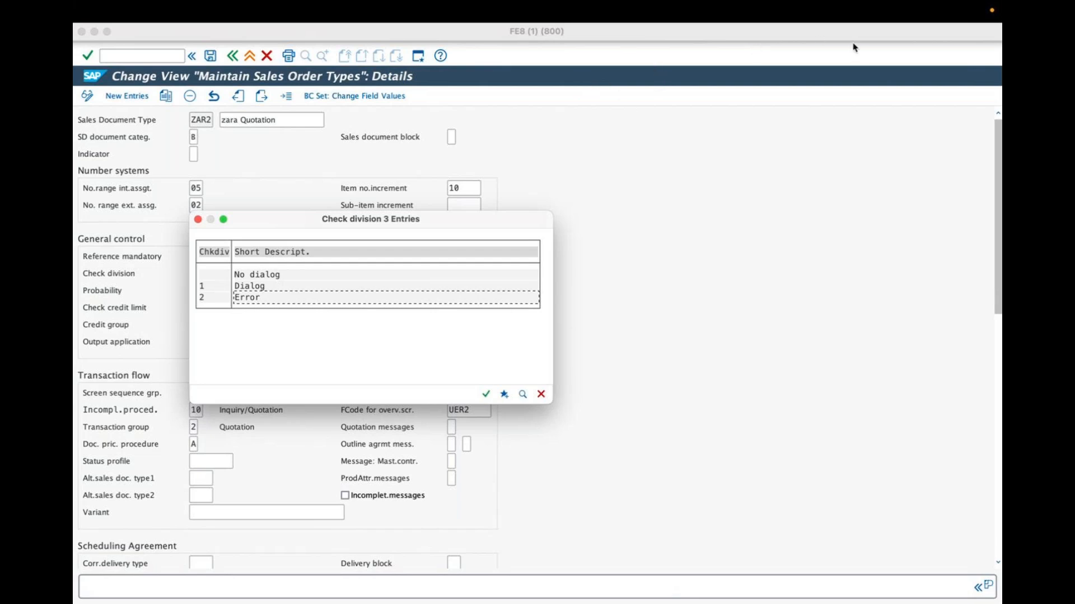
Switch to the desktop, close the SAP GUI for Java connection window, and return to the sales order type session.
key(ctrl+Left)
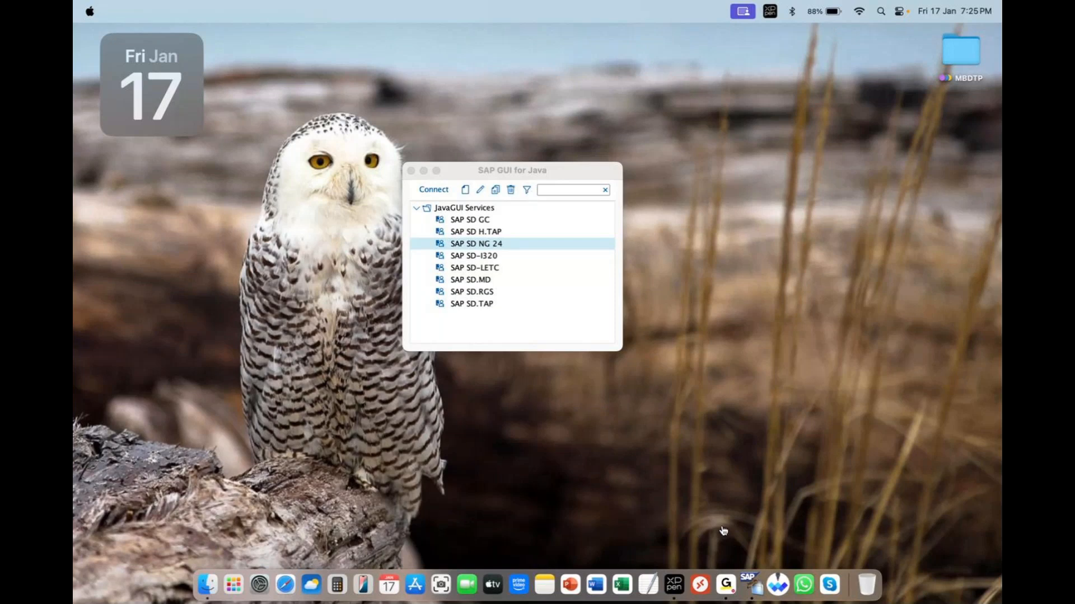
click(411, 170)
right_click(751, 585)
click(795, 464)
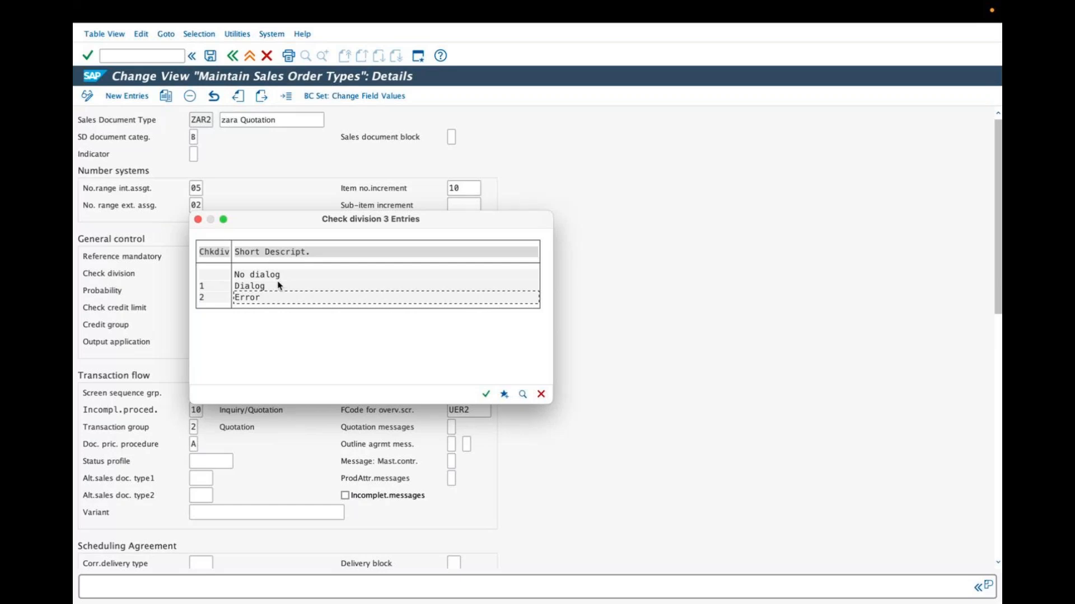
Highlight the No dialog, Dialog and Error entries one after another in the Check division list.
click(258, 273)
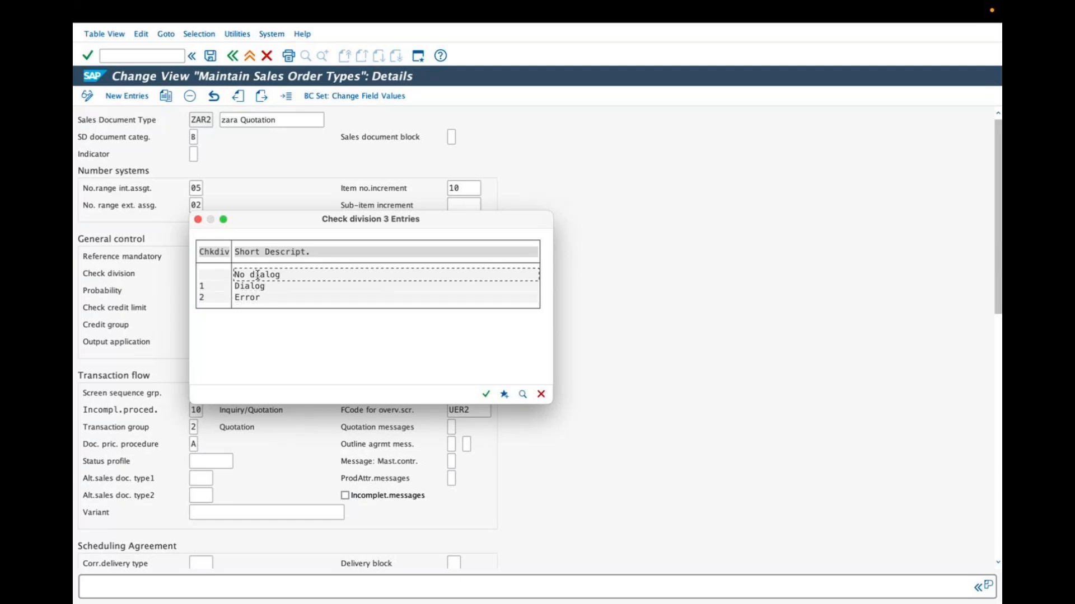
click(257, 287)
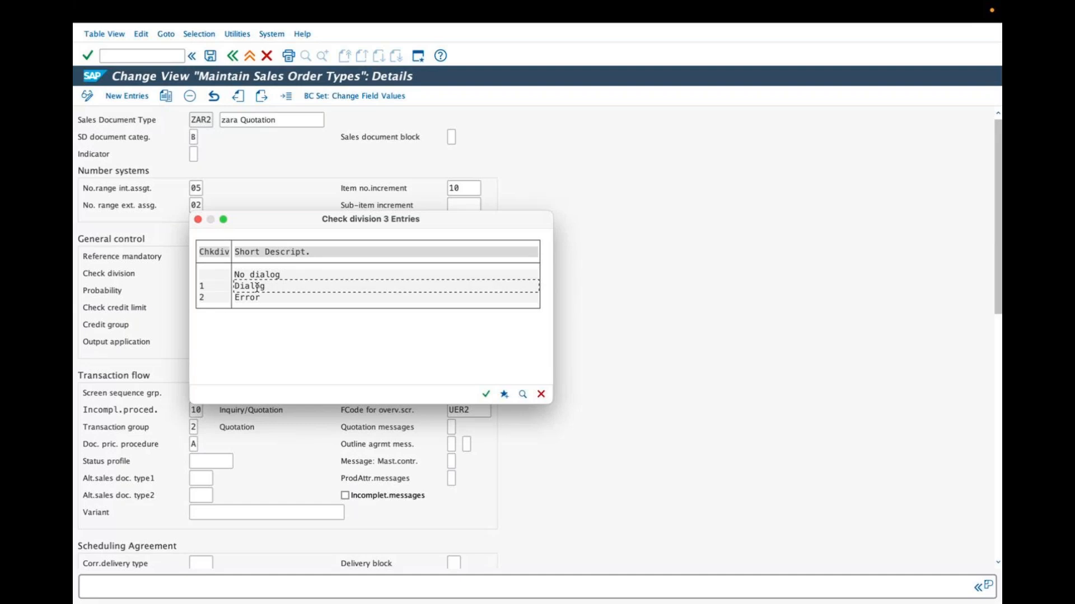
click(256, 297)
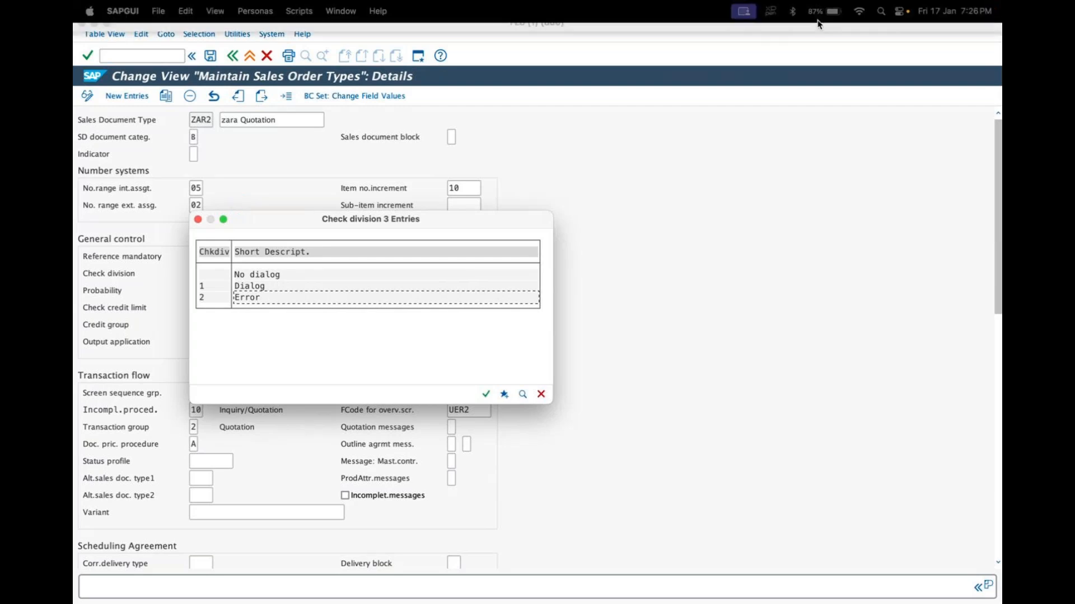
click(821, 15)
key(ctrl+Left)
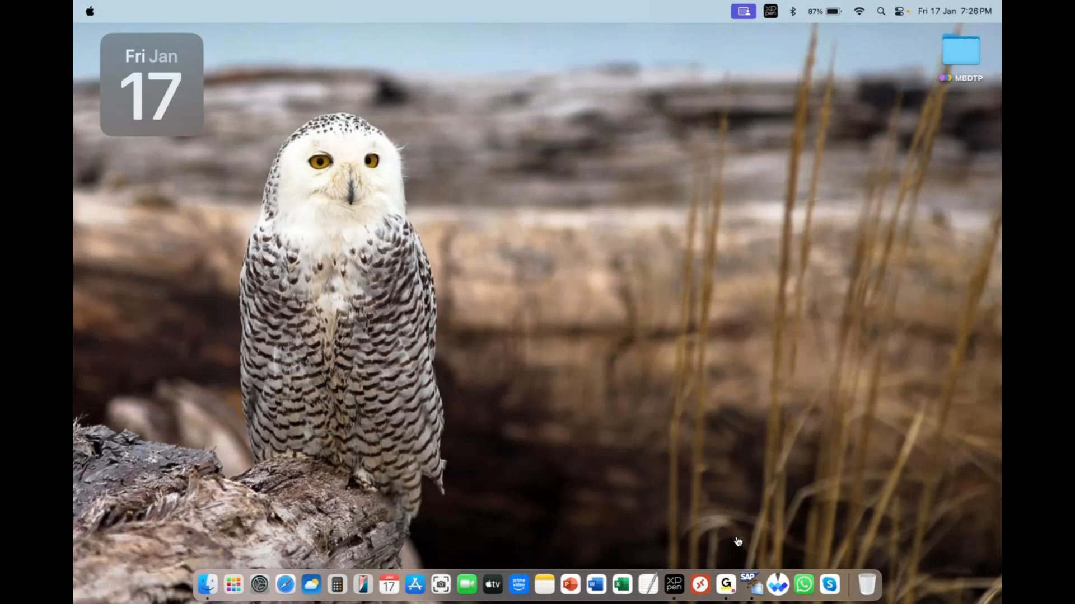
right_click(751, 584)
click(795, 464)
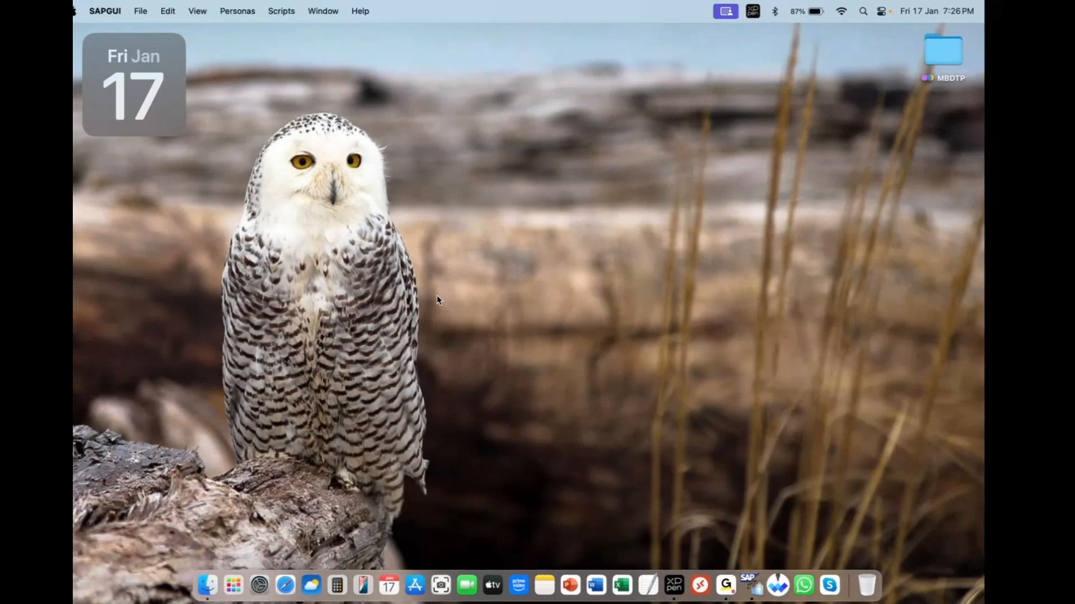
Choose No dialog for Check division and place the cursor in the Probability field.
click(271, 272)
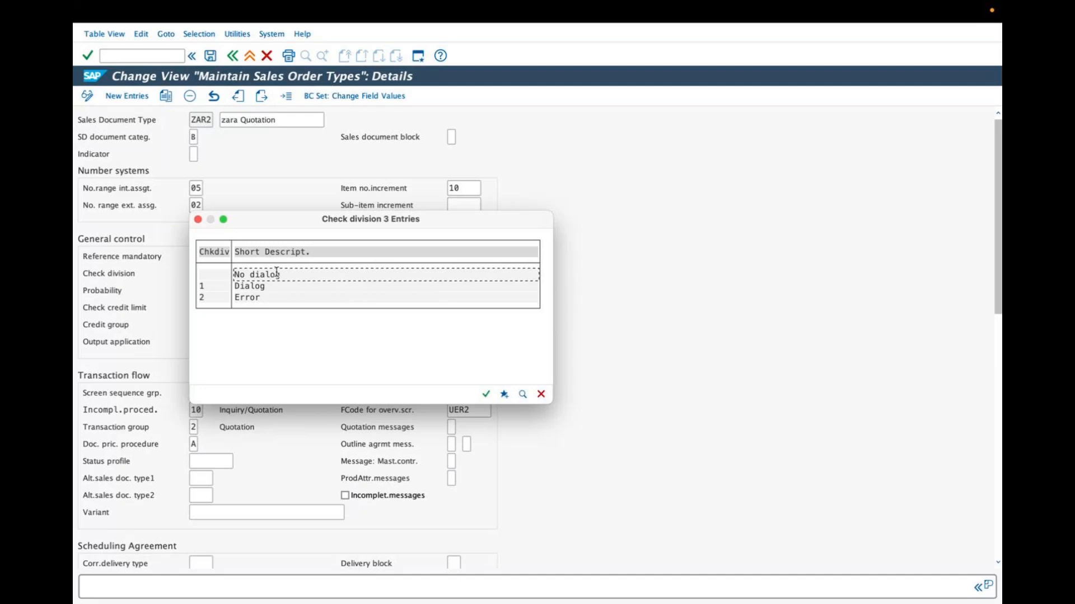
double_click(277, 277)
click(211, 290)
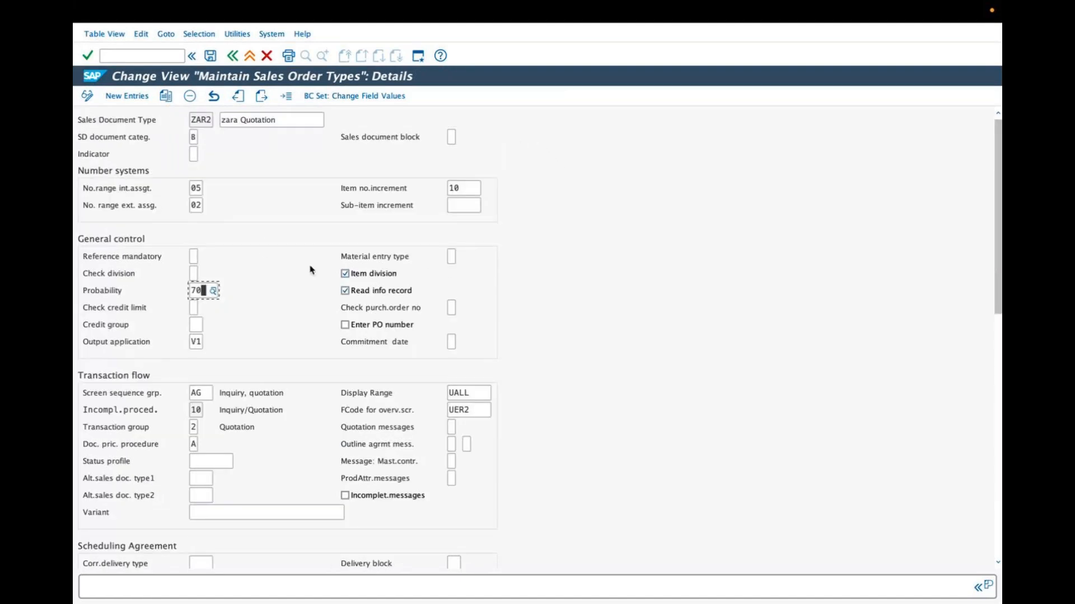
scroll(311, 268, down, 8)
scroll(310, 268, up, 5)
scroll(312, 271, up, 3)
scroll(312, 271, down, 8)
scroll(319, 269, up, 8)
key(ctrl+Left)
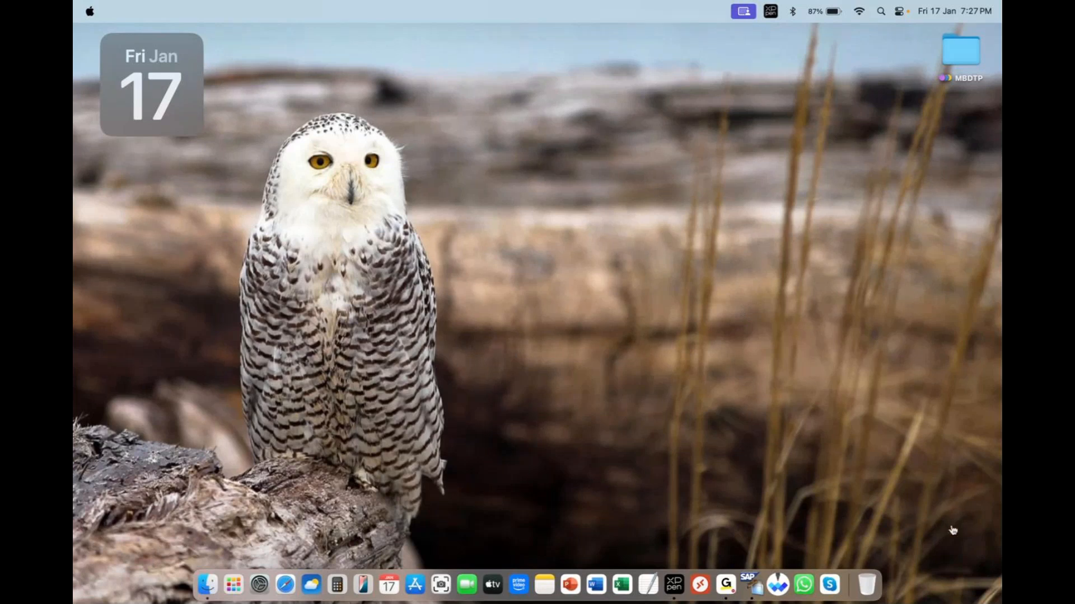
right_click(750, 584)
click(745, 480)
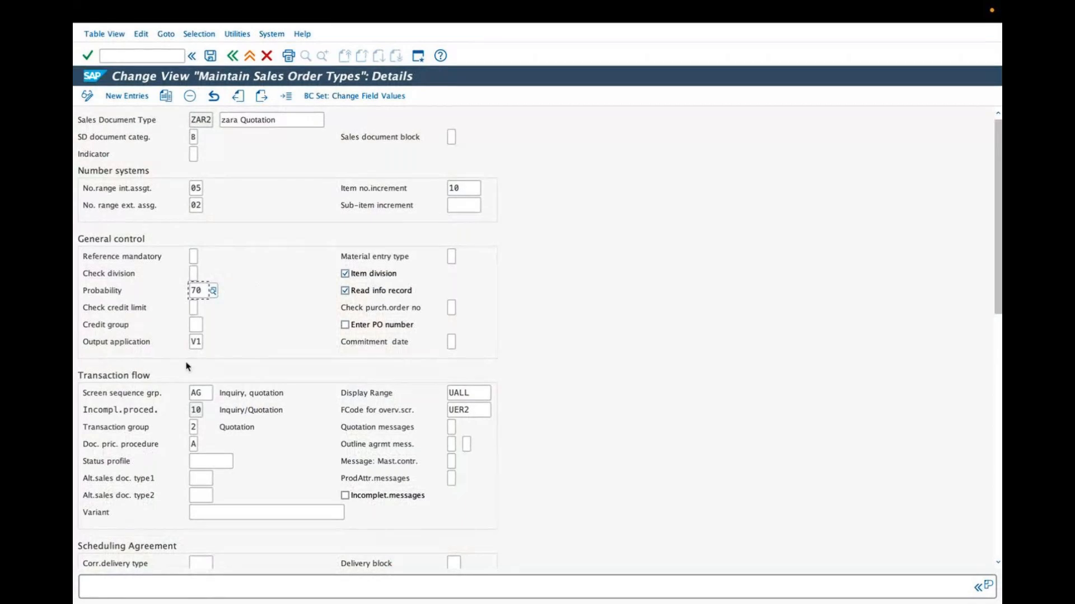
Set the probability of quotation type ZAR2 to 50 and save the change under the proposed customizing request.
drag(205, 291, 190, 292)
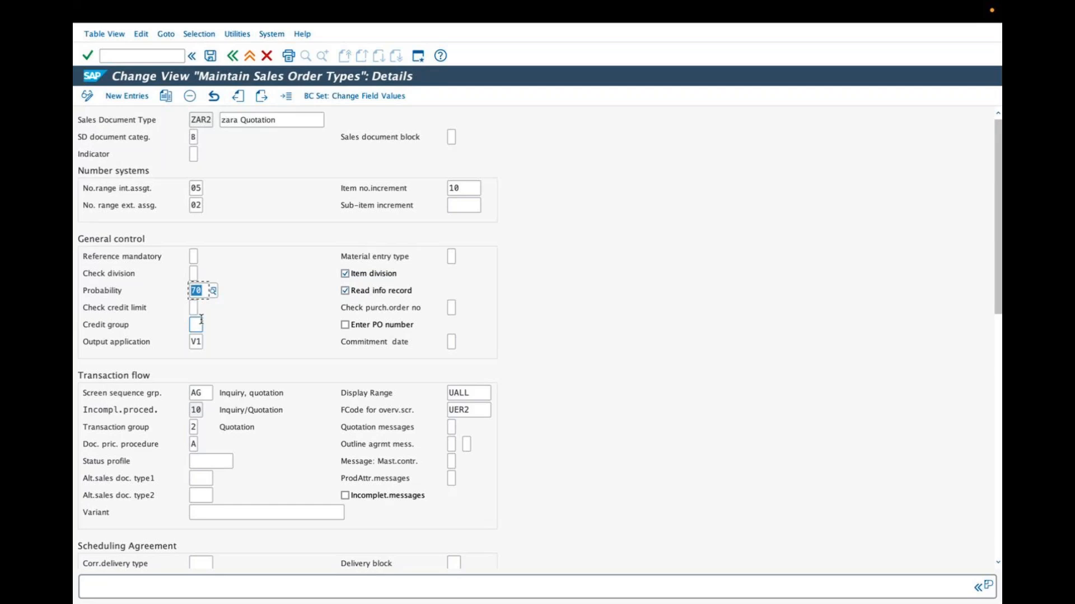
key(BackSpace)
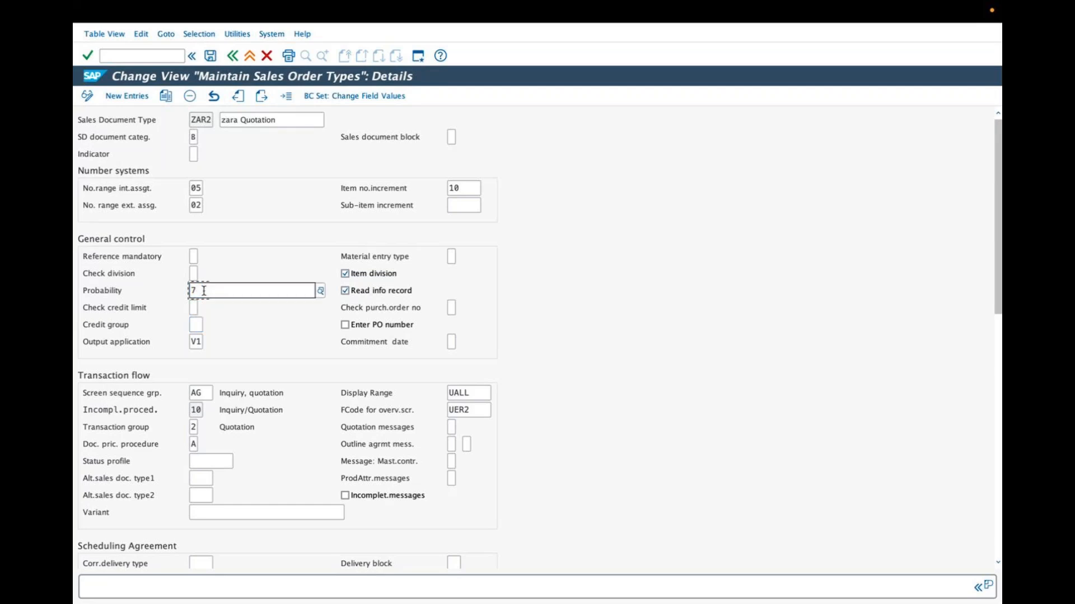
text(50)
key(Return)
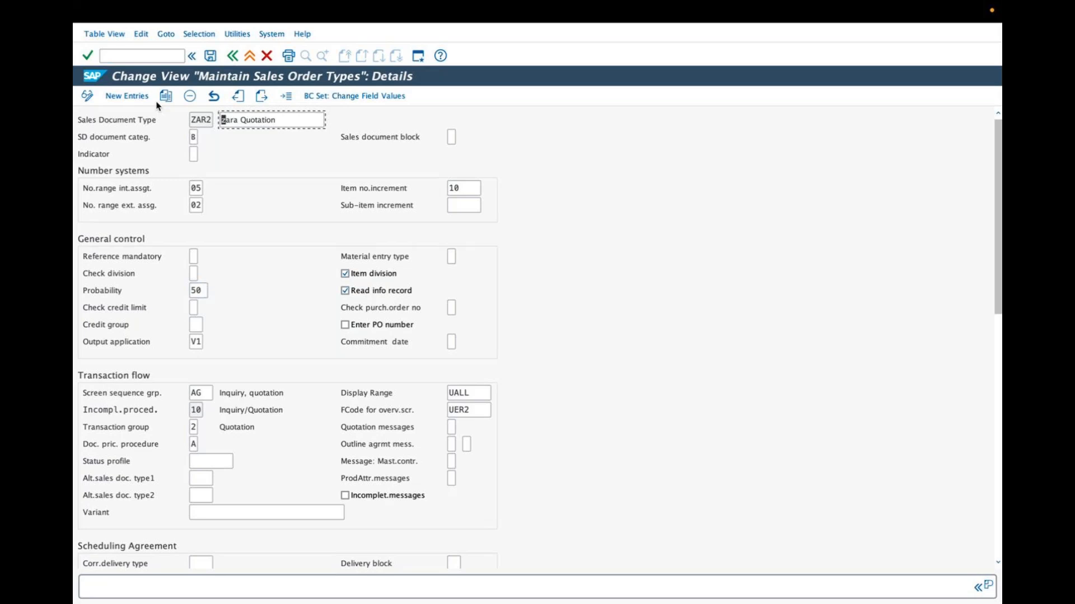
click(210, 56)
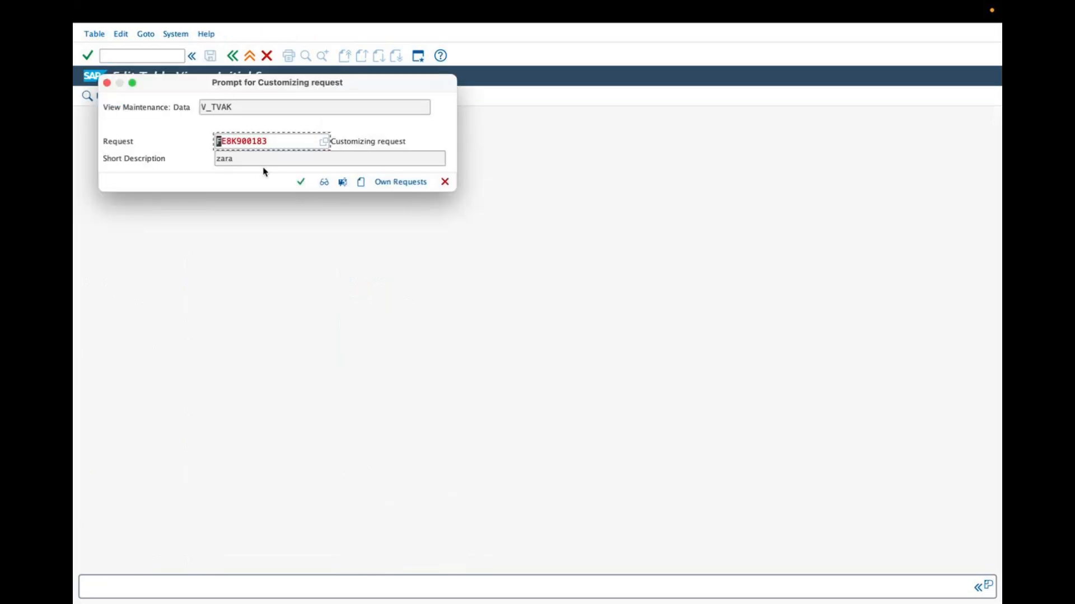
click(300, 184)
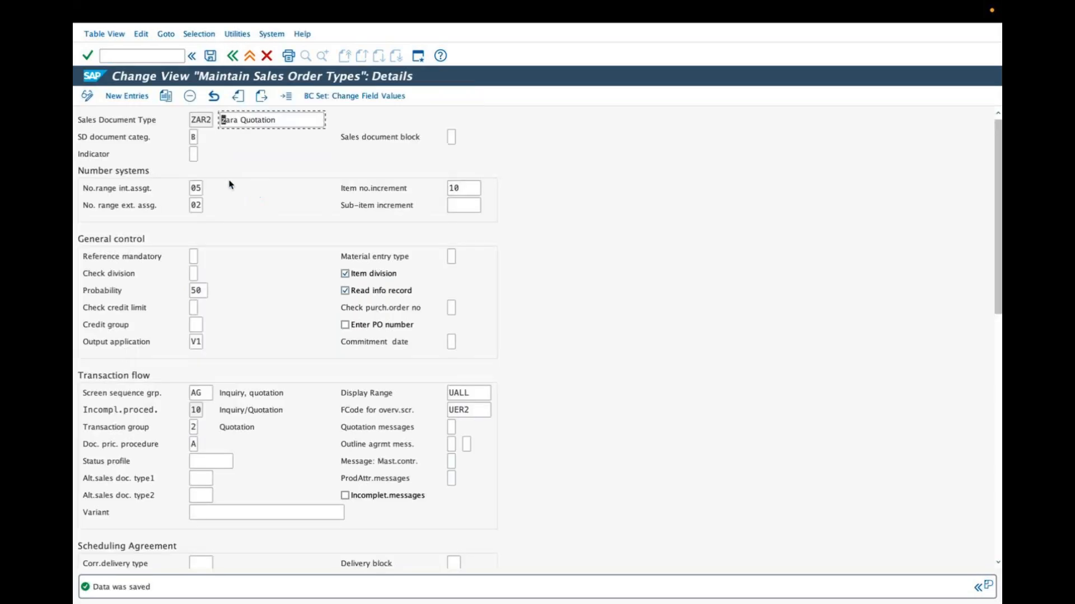
Highlight the probability value, mark the relevant General control fields in green and yellow, including Output application, and clear all annotations.
click(203, 290)
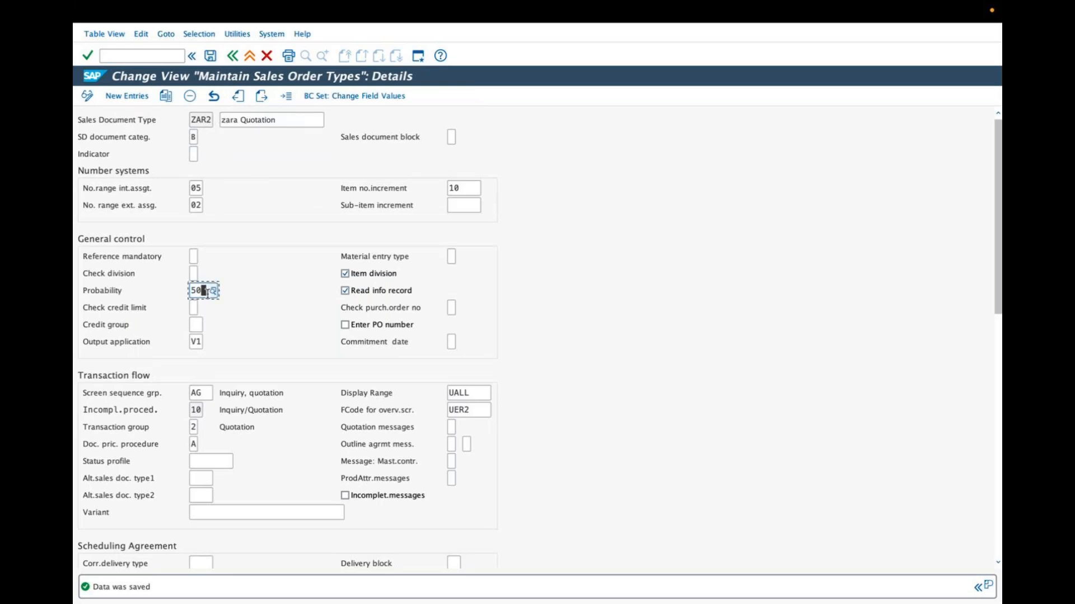
drag(202, 290, 188, 291)
mouse_move(220, 285)
mouse_down()
mouse_move(238, 273)
mouse_move(214, 260)
mouse_up()
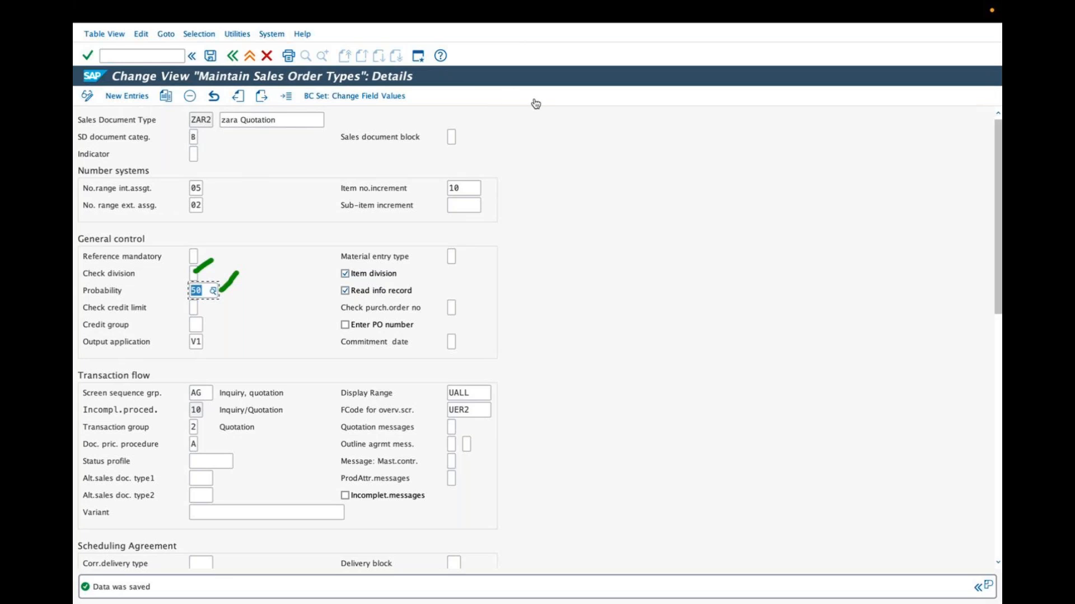
drag(194, 253, 212, 239)
drag(390, 292, 407, 282)
mouse_move(384, 237)
mouse_down()
mouse_move(372, 252)
mouse_move(389, 230)
mouse_move(380, 272)
mouse_up()
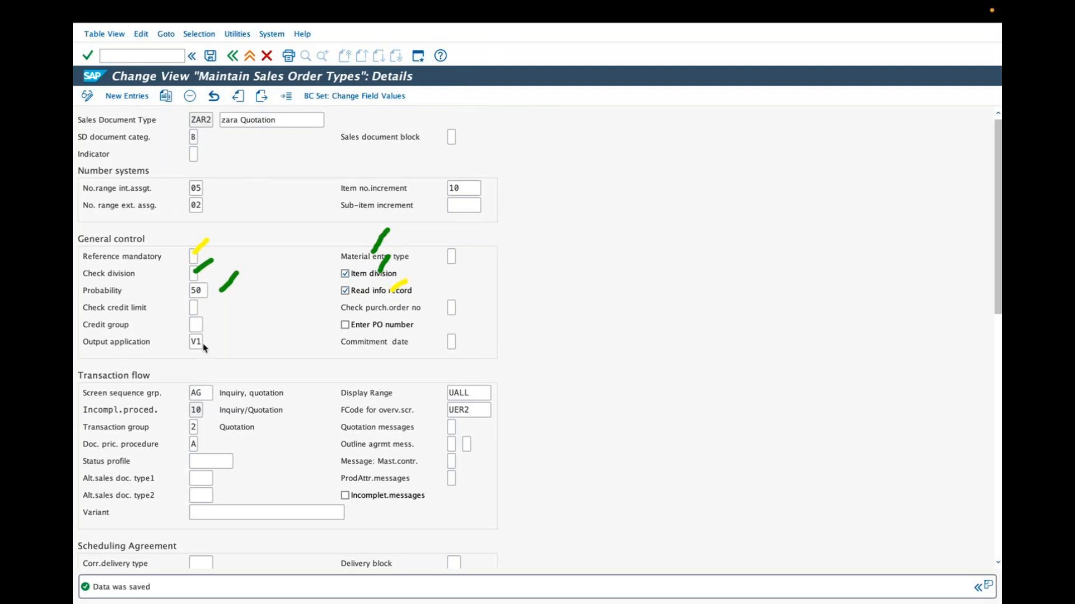
drag(203, 346, 219, 331)
click(492, 45)
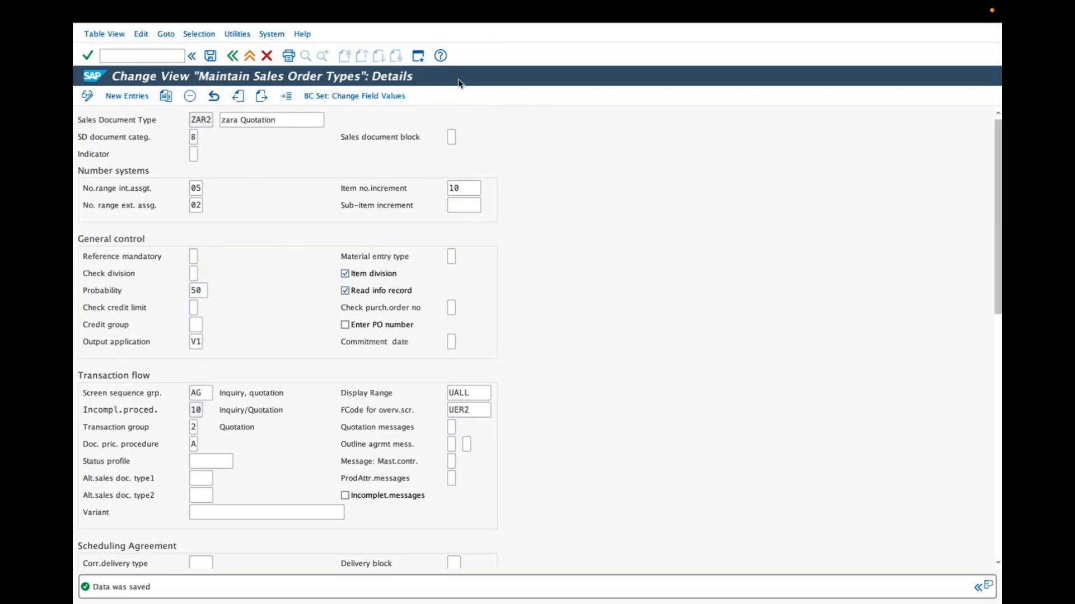
Review the possible entries for Material entry type and choose Enter with material number.
click(454, 256)
click(462, 259)
drag(645, 259, 493, 263)
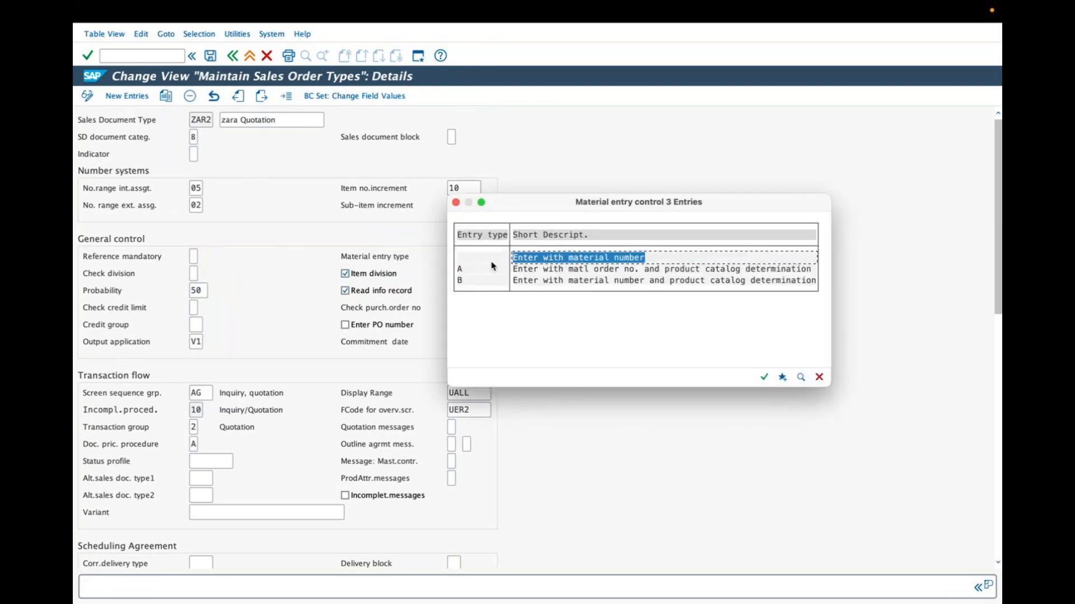
double_click(538, 259)
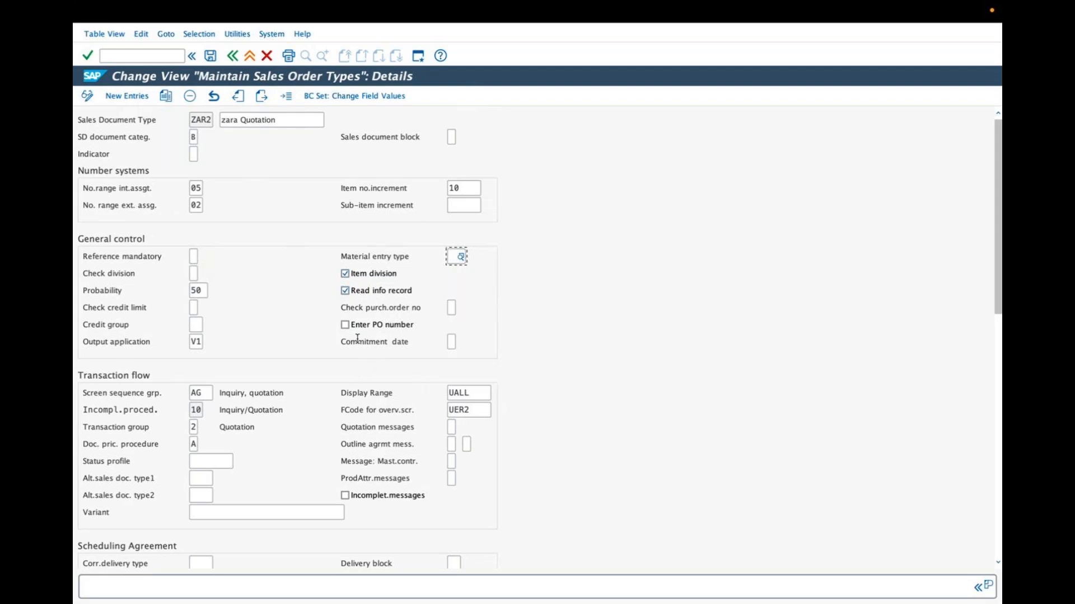
Review the possible entries for the screen sequence group in Transaction flow and close the list without changing the value.
scroll(357, 342, down, 3)
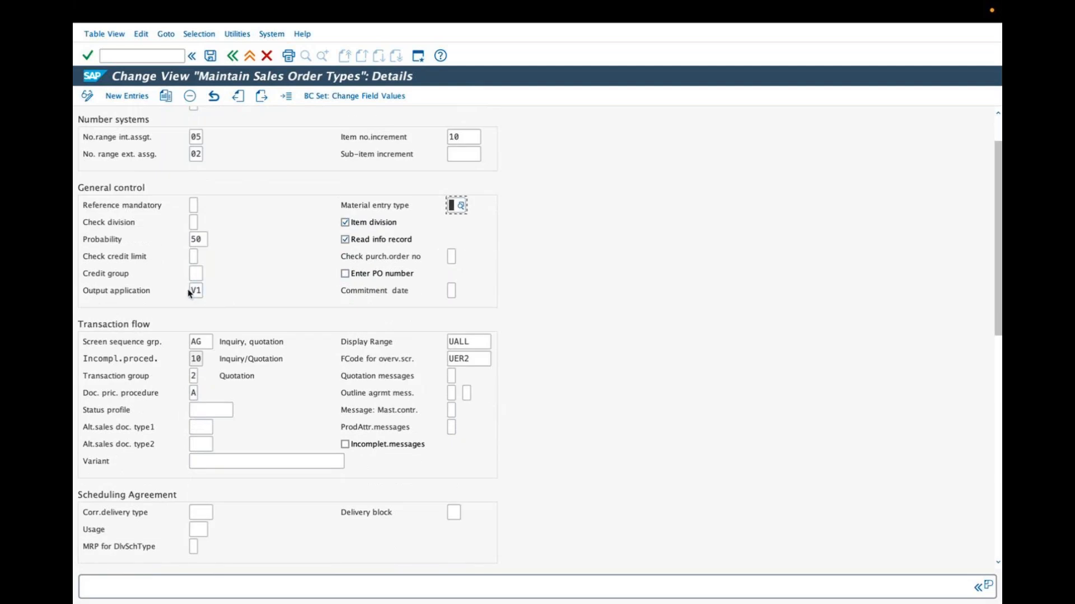
scroll(214, 340, down, 1)
click(210, 325)
click(223, 325)
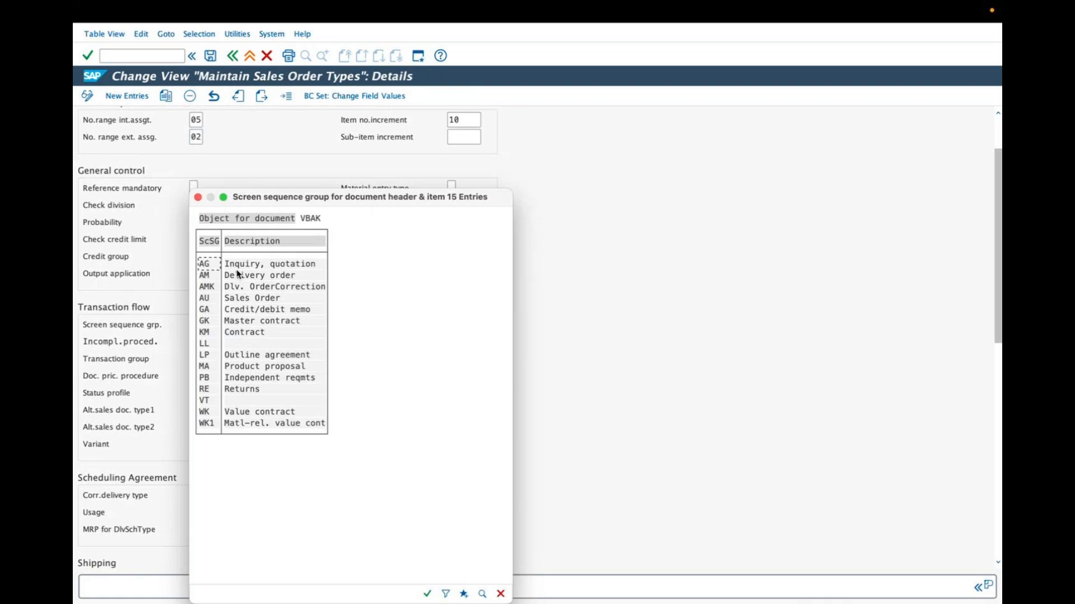
click(198, 197)
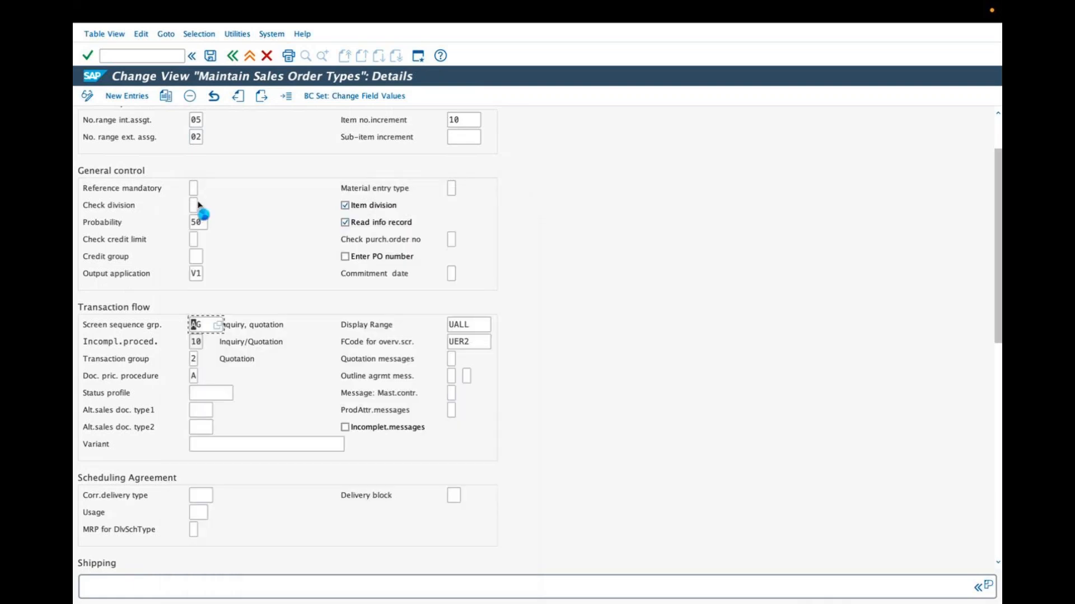
Review the possible entries for the transaction group, highlight 2 Quotation, and close the list without changing the value.
click(194, 359)
click(208, 359)
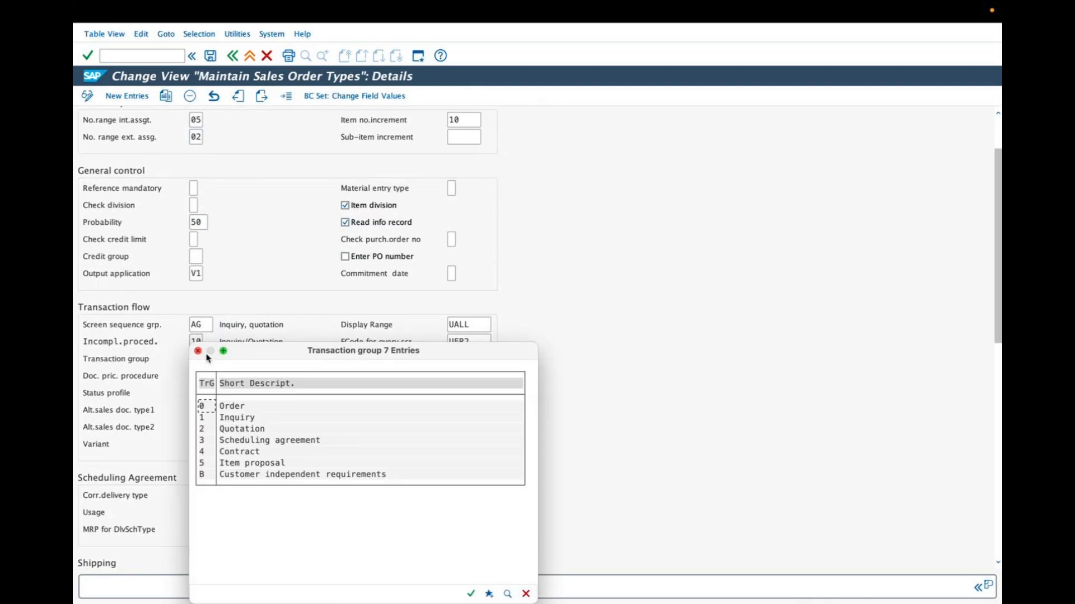
click(238, 429)
click(197, 351)
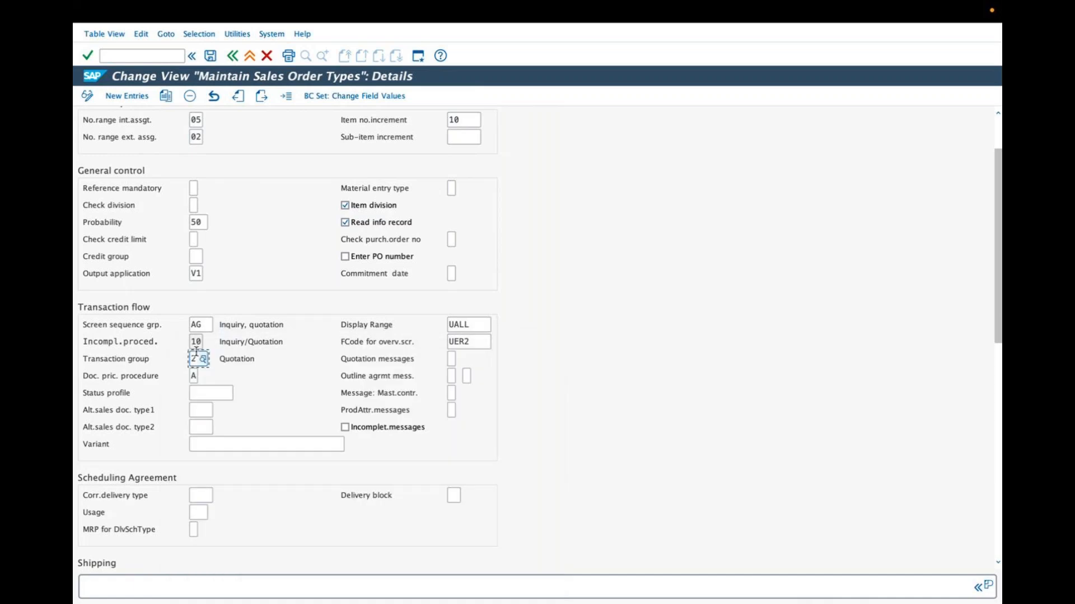
Review the possible entries for the document pricing procedure and close the list without changing the value.
click(202, 380)
click(205, 380)
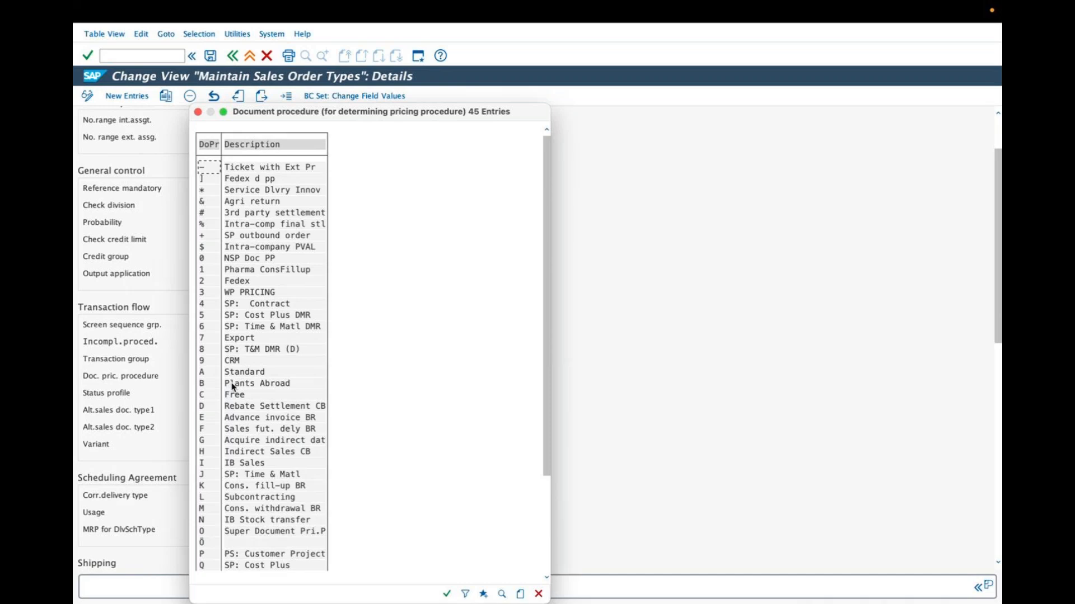
click(197, 112)
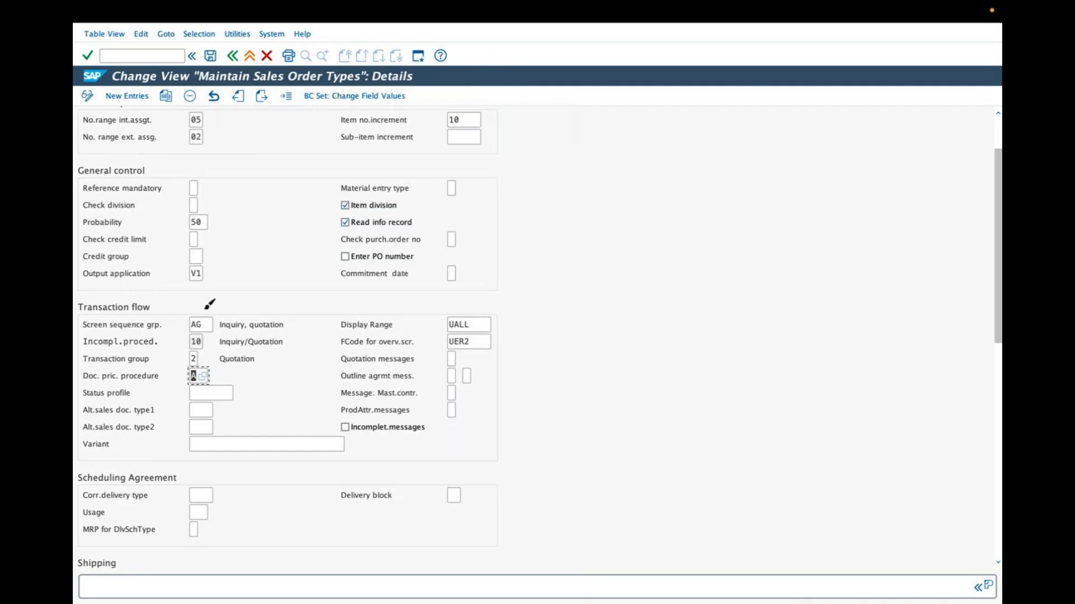
Tick the filled Transaction flow fields in green, including Display Range and FCode for overv.scr., and circle Quotation messages in yellow.
drag(209, 321, 227, 306)
mouse_move(201, 359)
mouse_down()
mouse_move(217, 347)
mouse_move(213, 361)
mouse_up()
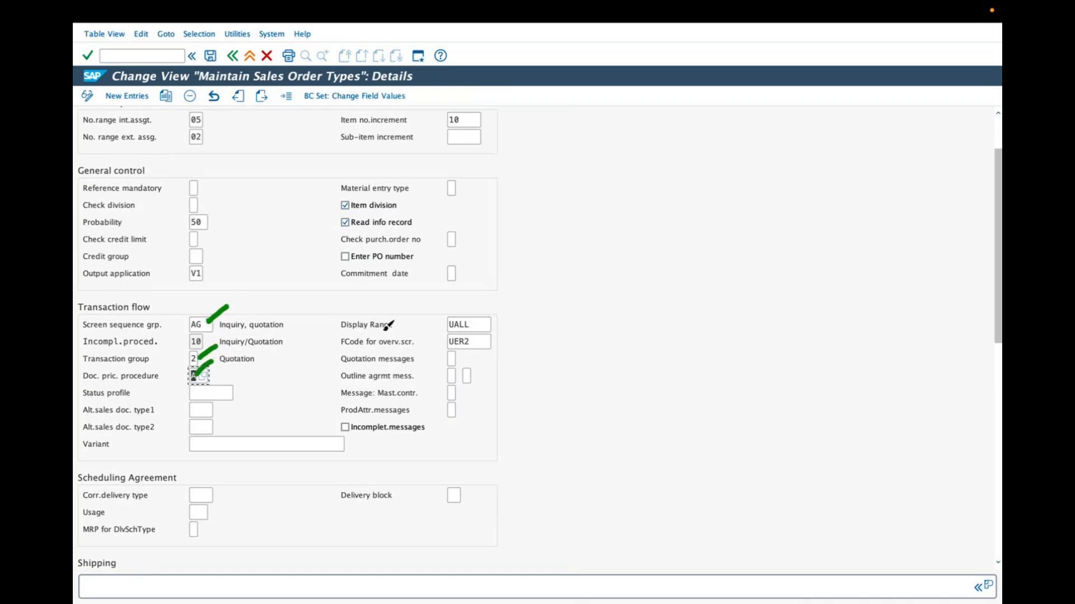
mouse_move(447, 323)
mouse_down()
mouse_move(470, 309)
mouse_move(486, 329)
mouse_up()
mouse_move(336, 370)
mouse_down()
mouse_move(401, 364)
mouse_move(415, 351)
mouse_move(343, 352)
mouse_move(337, 363)
mouse_up()
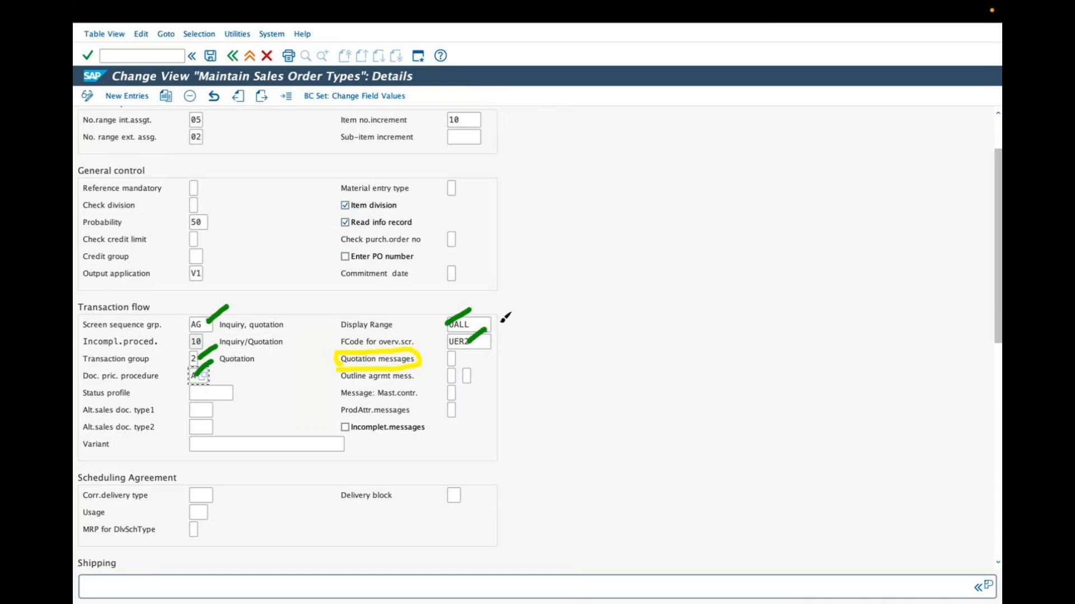
Underline Incompl.proced. in black, draw an arrow to its value 10, and clear all annotations.
click(680, 277)
click(506, 43)
click(135, 344)
mouse_move(88, 347)
mouse_down()
mouse_move(188, 340)
mouse_move(177, 347)
mouse_up()
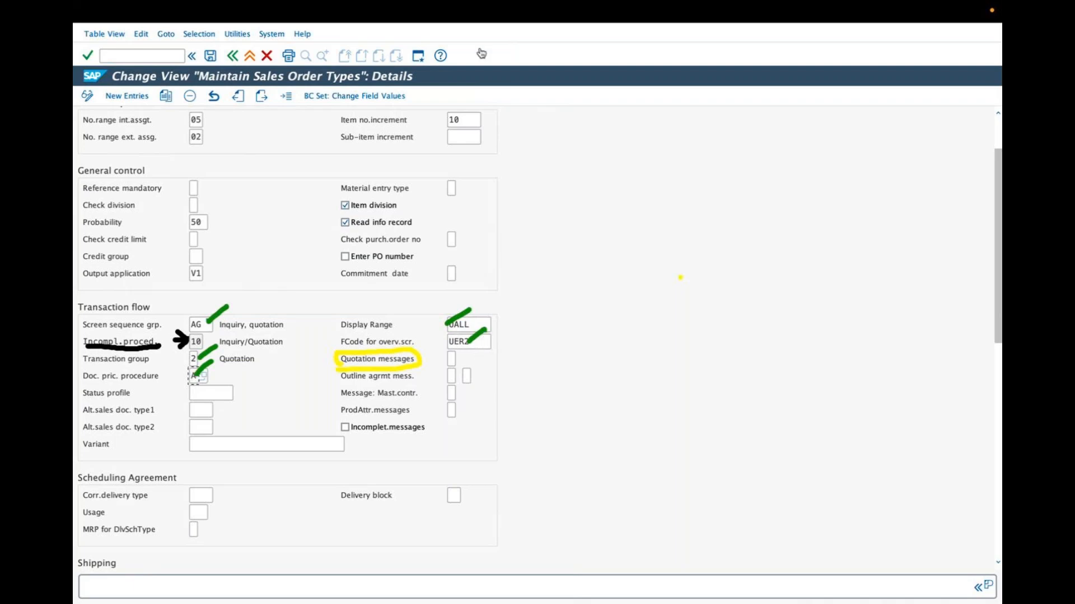
Review the possible entries for Quotation messages and choose B, Check at item level.
click(455, 359)
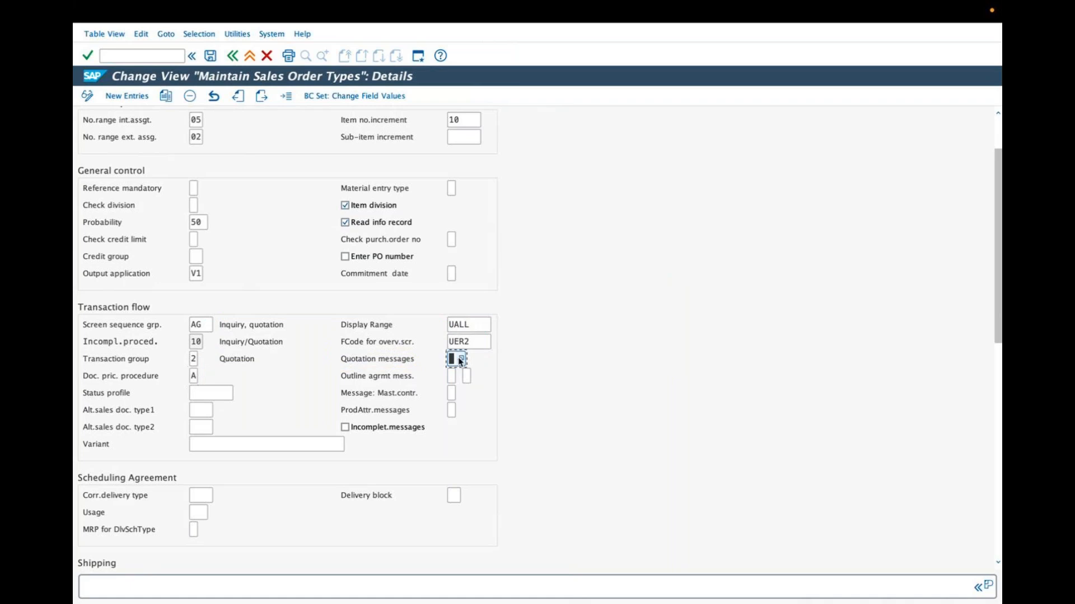
click(524, 418)
drag(610, 419, 497, 422)
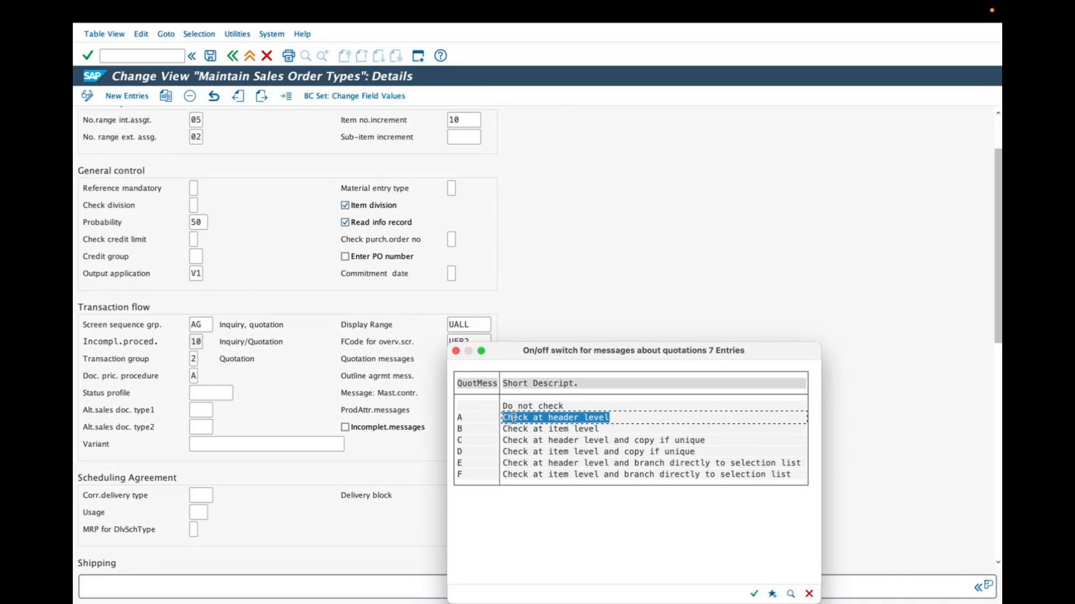
double_click(536, 430)
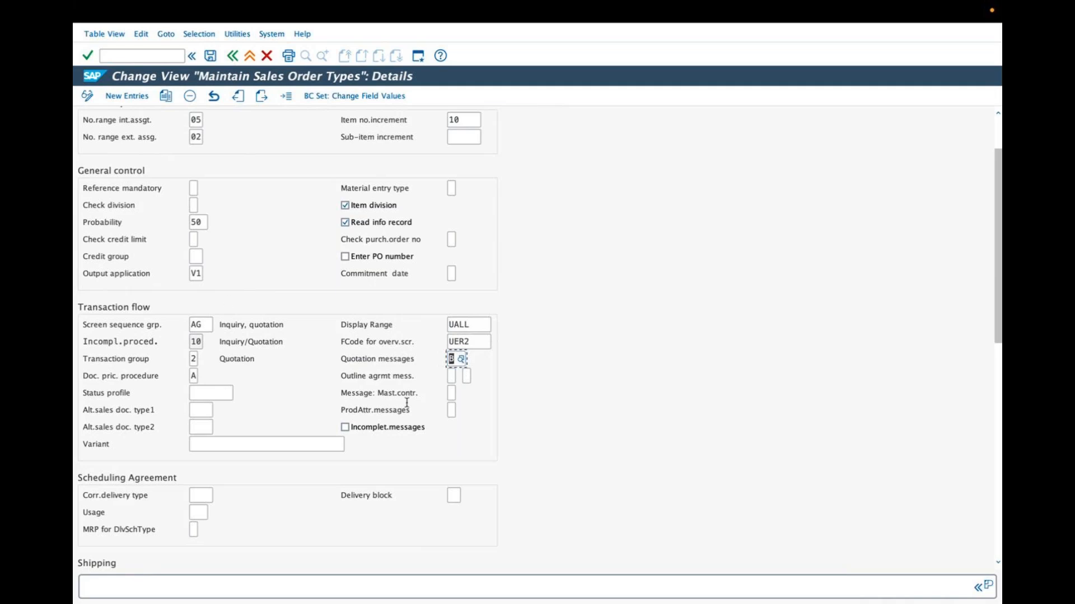
Circle the order-related billing type F5 Pro Forma for Order in the Billing section in yellow and clear the annotations.
scroll(405, 403, down, 2)
scroll(407, 407, down, 3)
scroll(407, 407, down, 3)
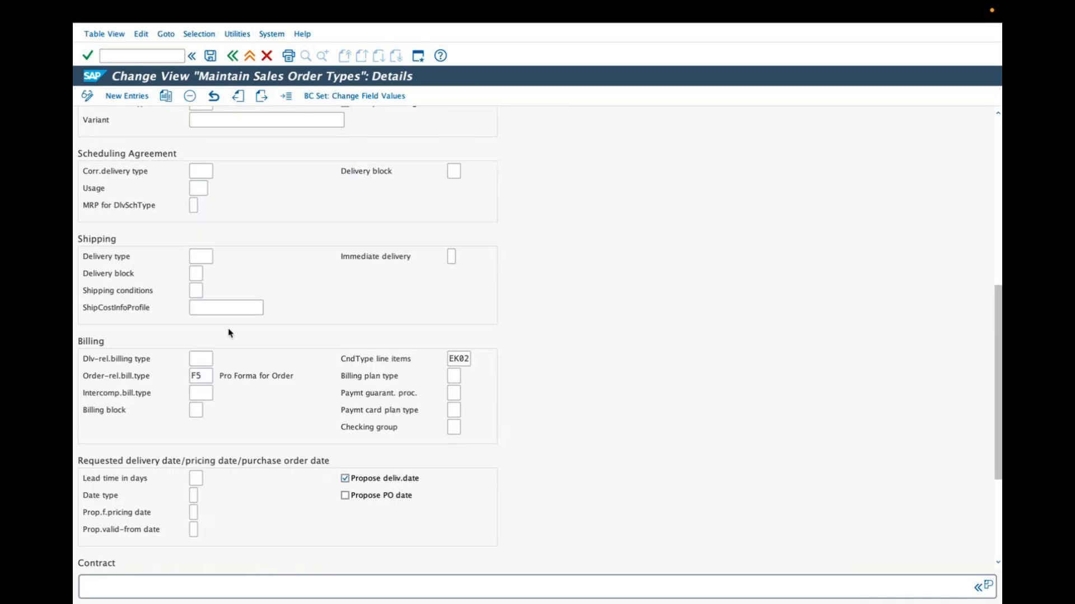
mouse_move(169, 366)
mouse_down()
mouse_move(275, 358)
mouse_move(297, 373)
mouse_up()
key(Escape)
mouse_move(185, 390)
mouse_down()
mouse_move(305, 375)
mouse_move(266, 335)
mouse_move(197, 358)
mouse_up()
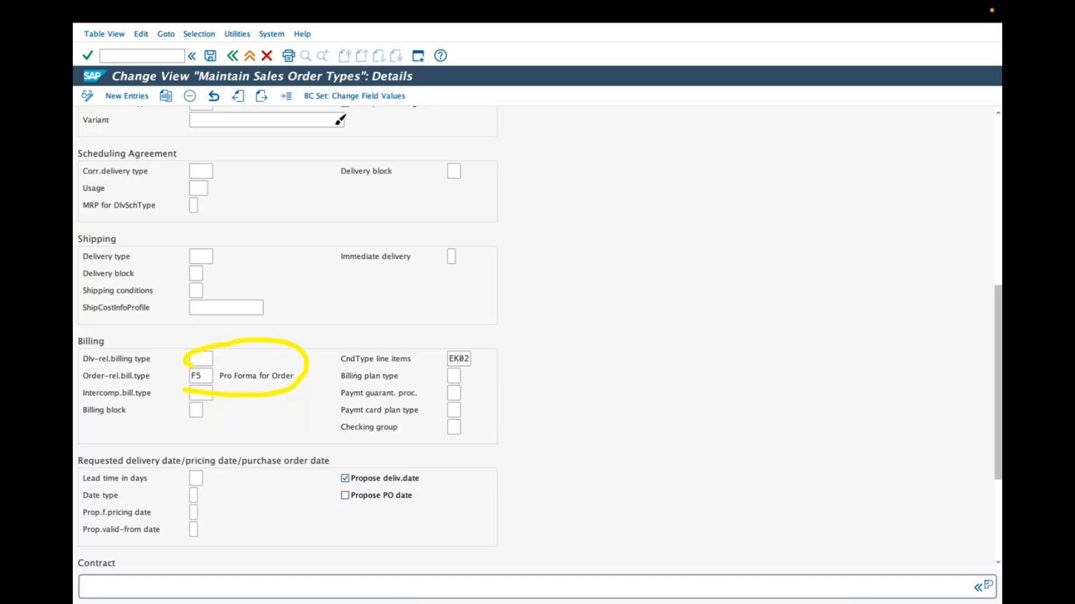
mouse_move(183, 356)
mouse_down()
mouse_move(292, 361)
mouse_move(237, 390)
mouse_up()
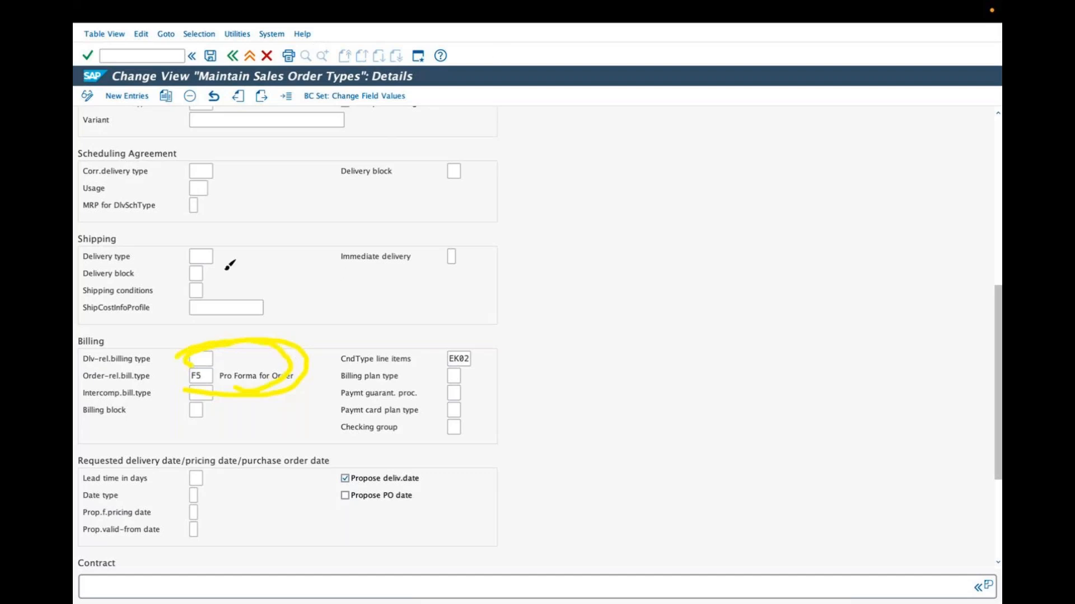
click(496, 55)
mouse_move(250, 340)
mouse_down()
mouse_move(214, 398)
mouse_move(213, 347)
mouse_move(323, 354)
mouse_up()
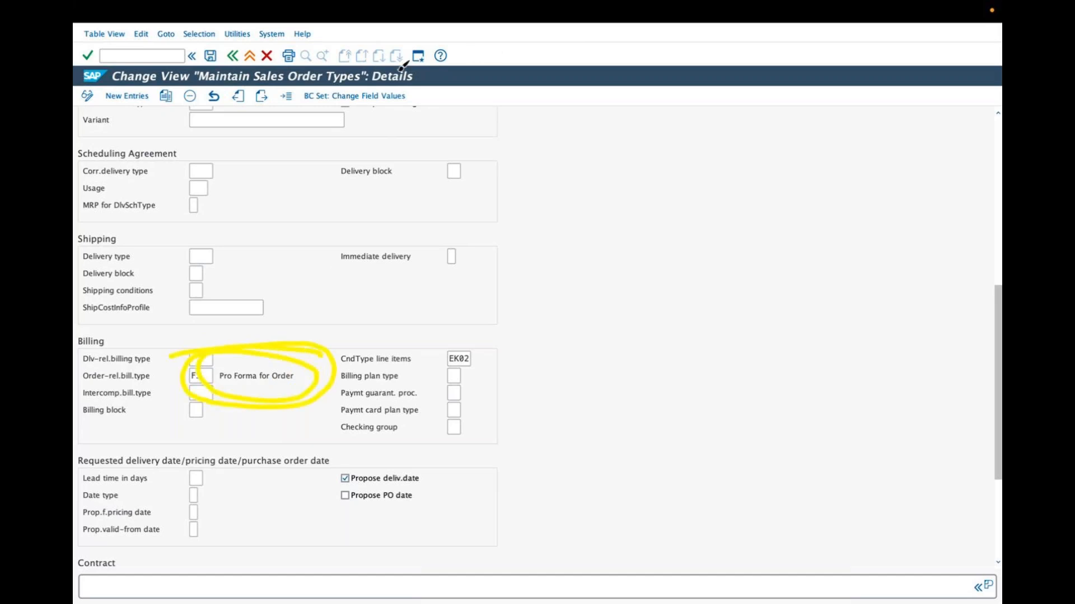
click(496, 42)
Check the remaining sections of ZAR2, save the document type, and return to the sales order types overview.
scroll(479, 267, down, 5)
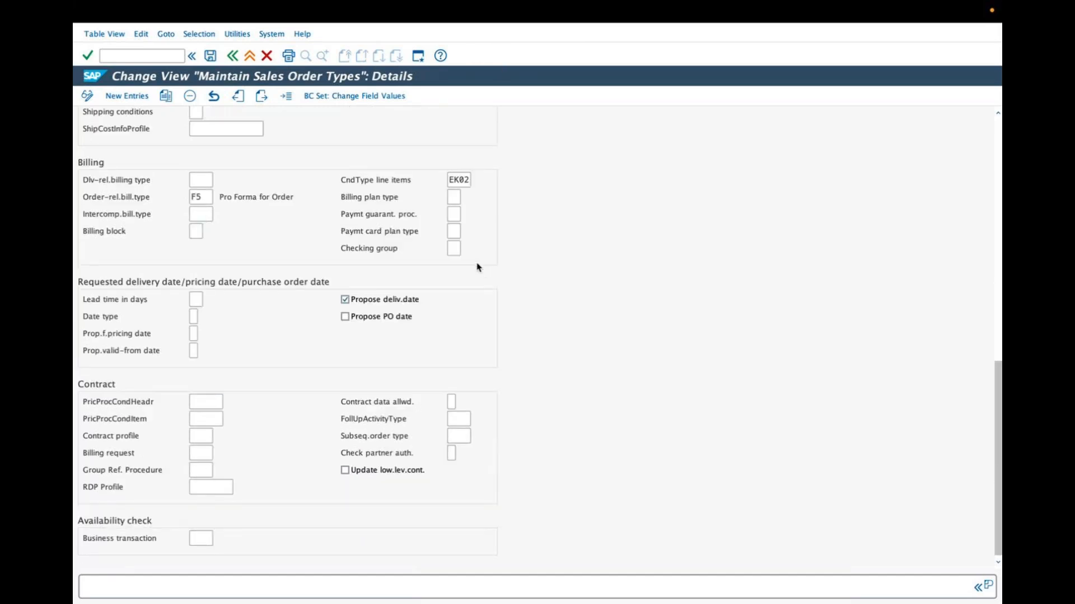
scroll(428, 247, up, 15)
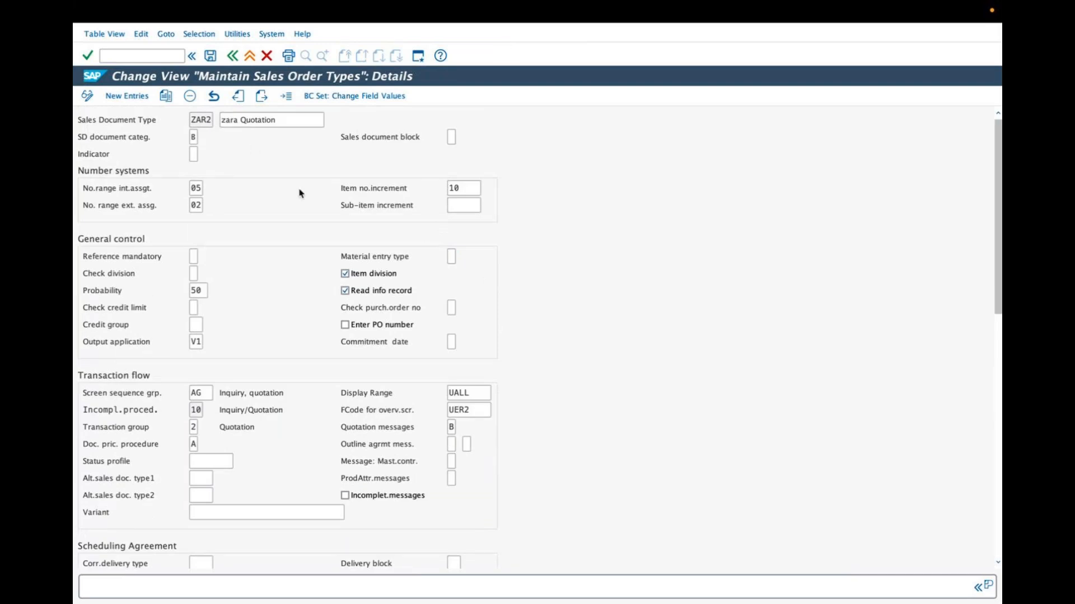
click(210, 56)
click(232, 56)
Select the ZAR1 row and compare the zara Inquiry and zara Quotation entries by highlighting their descriptions.
drag(191, 157, 121, 153)
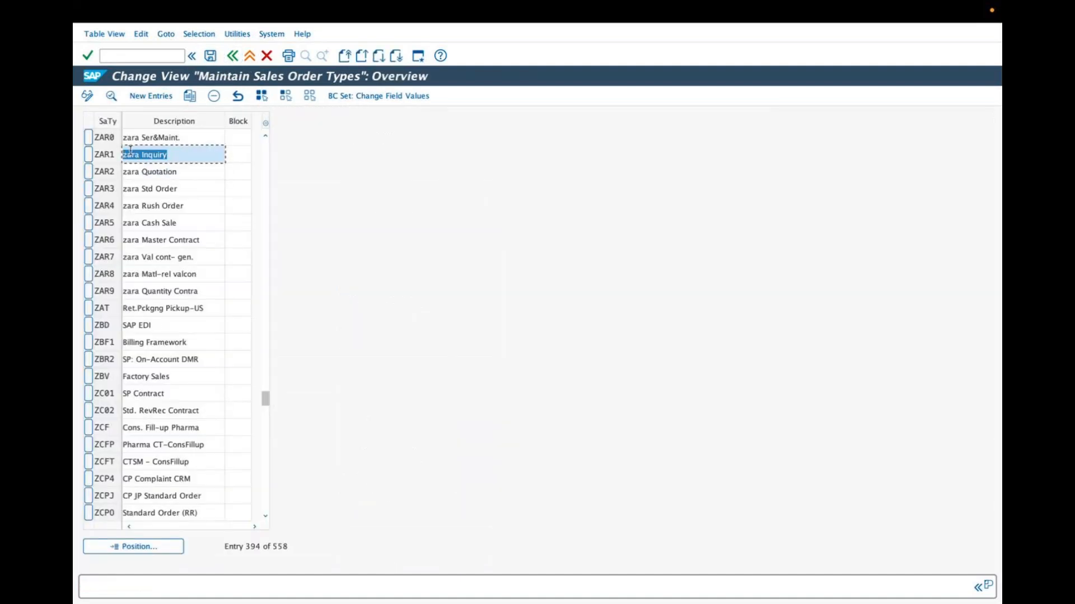
click(90, 157)
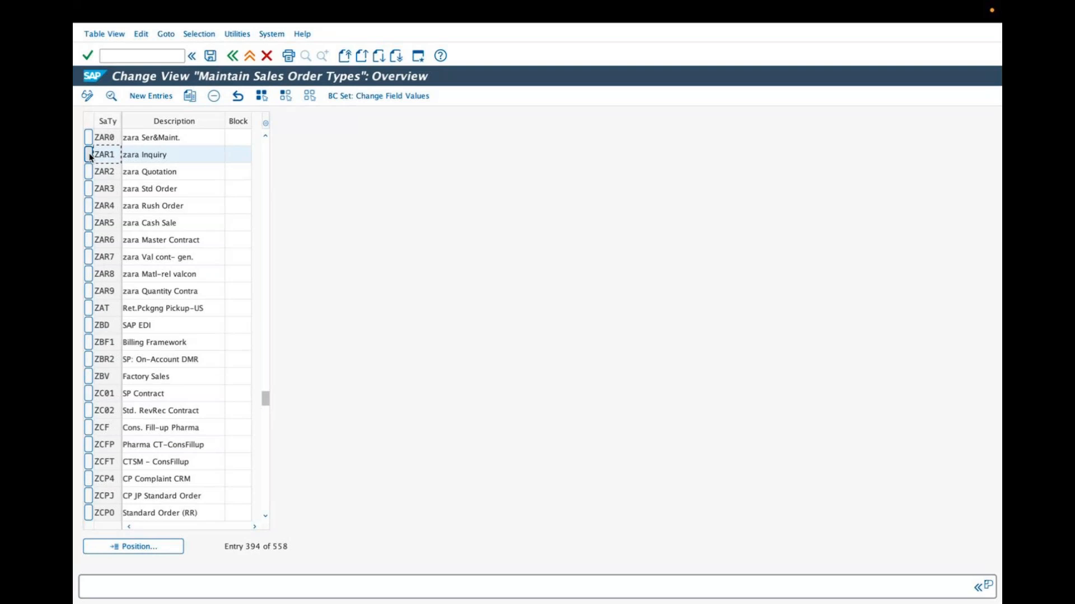
drag(178, 159, 127, 154)
click(179, 169)
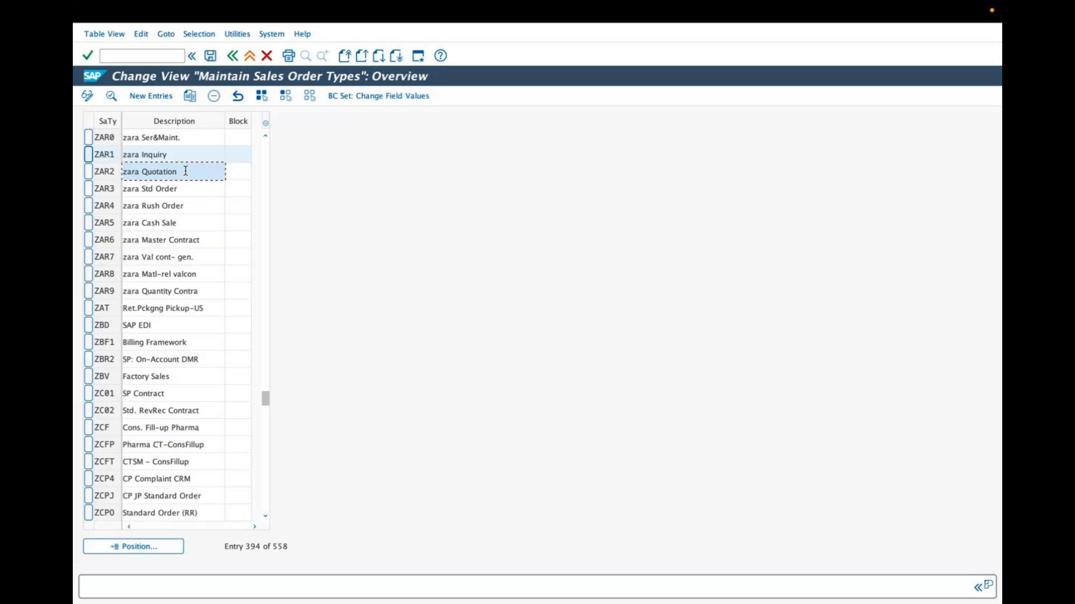
drag(199, 154, 141, 148)
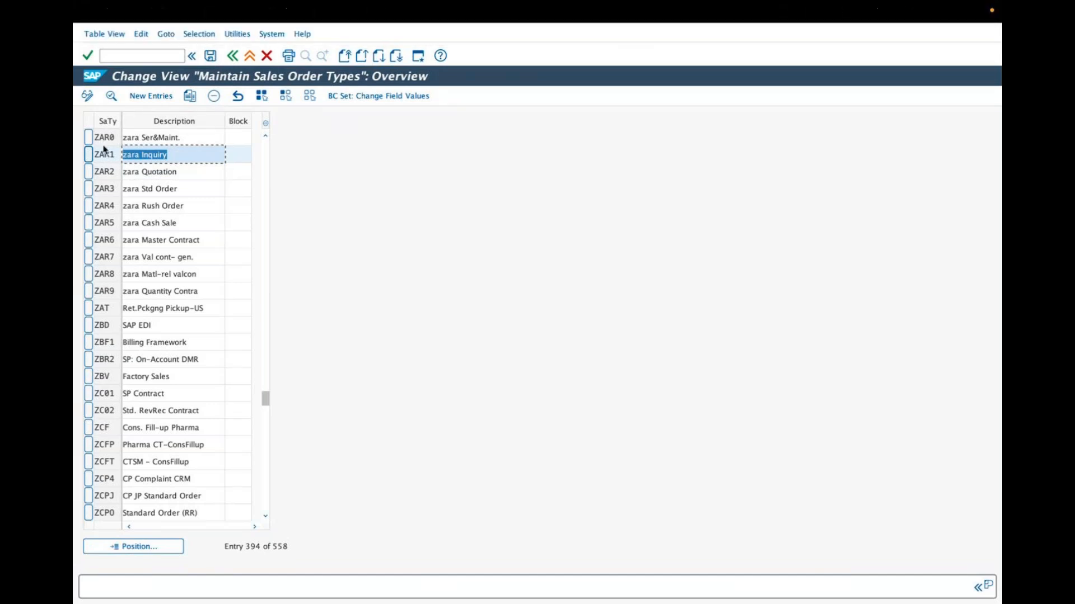
click(159, 171)
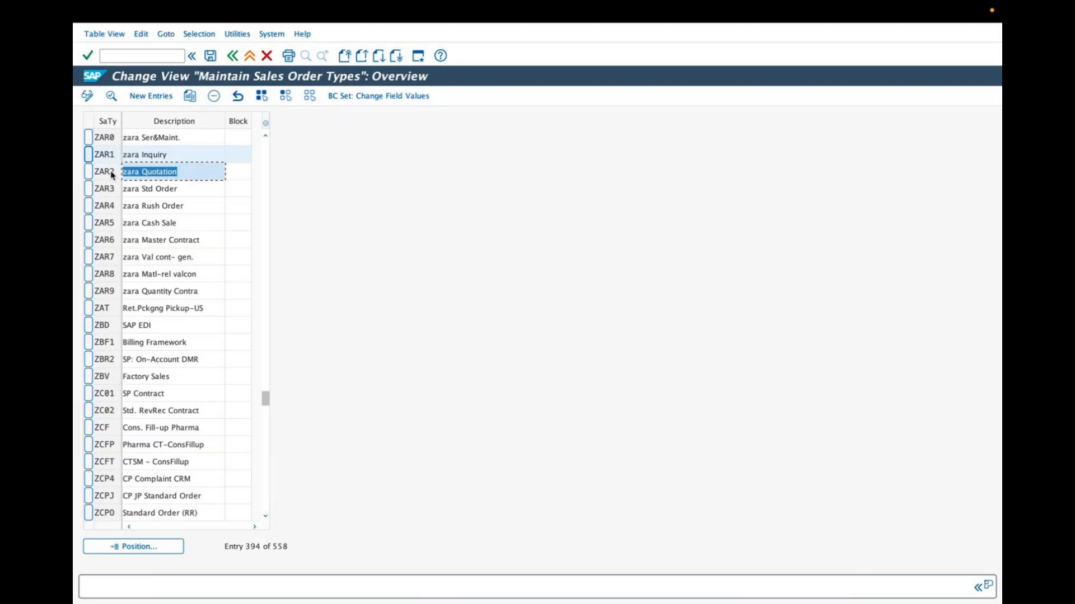
click(160, 155)
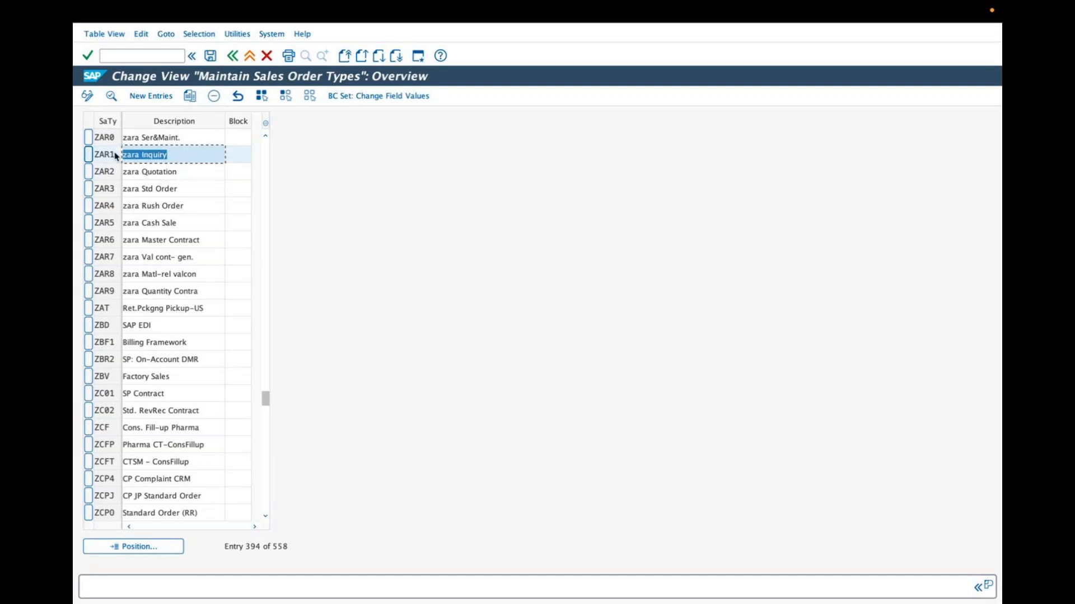
click(169, 171)
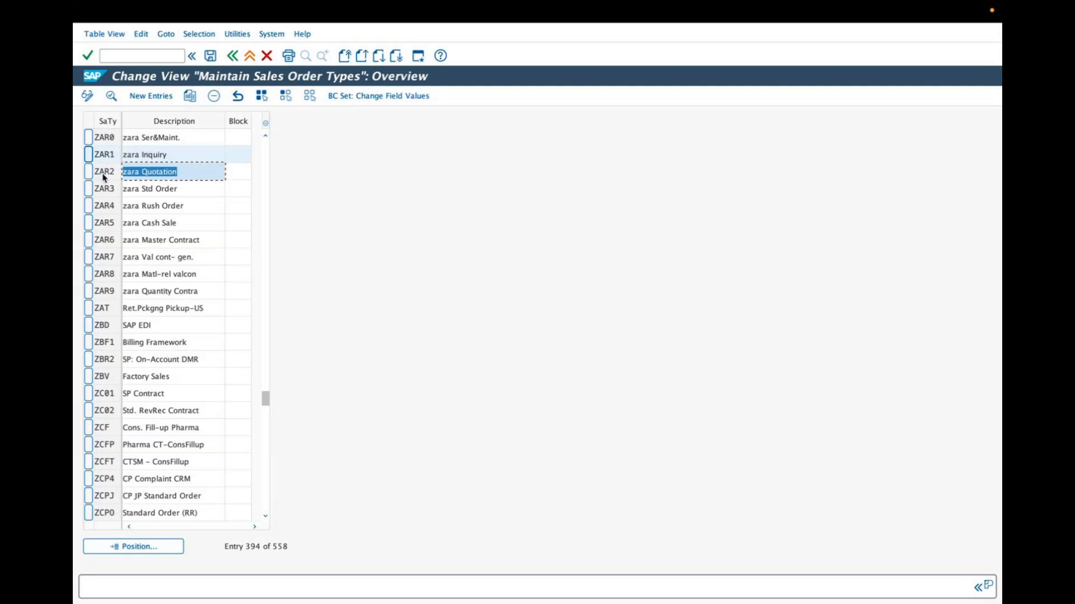
Add the order types ZAR3, ZAR4 and ZAR5 to the row selection.
click(88, 190)
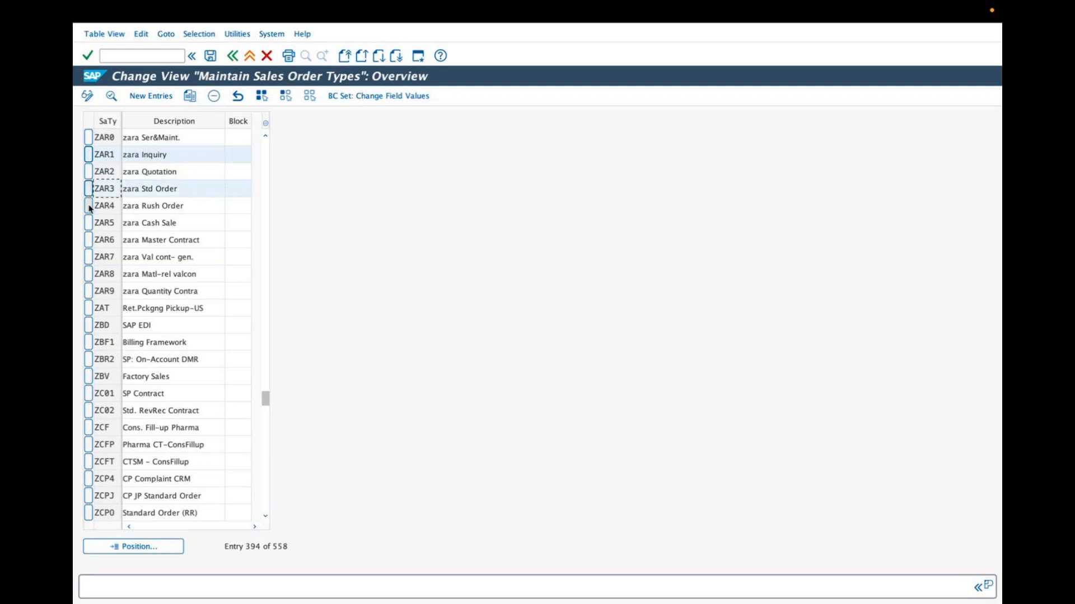
click(89, 206)
click(88, 223)
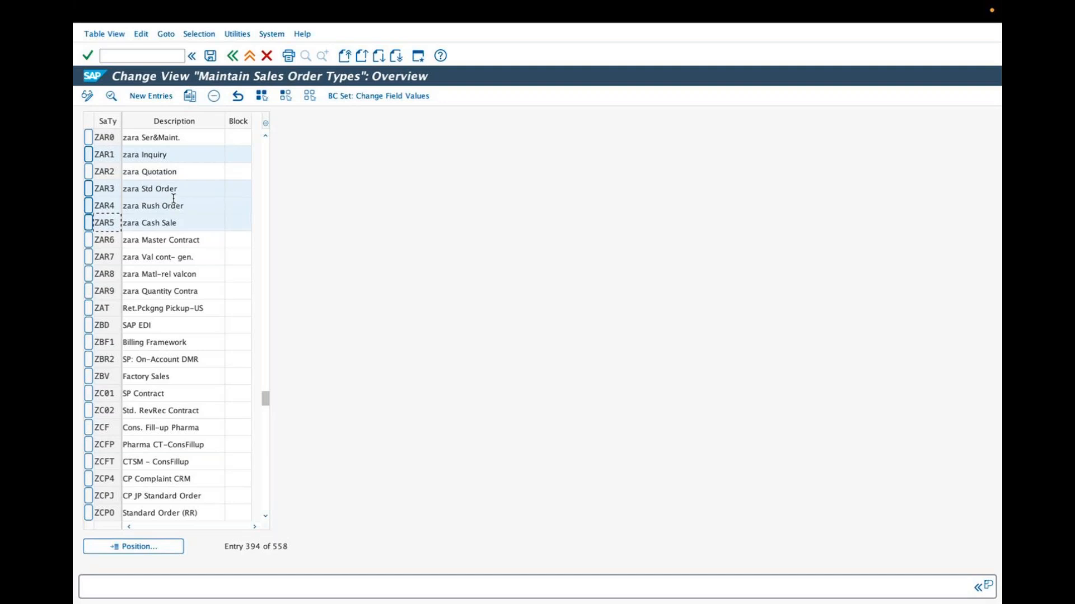
Examine the zara Std Order, zara Rush Order and zara Cash Sale entries by highlighting their descriptions.
drag(175, 186, 126, 188)
mouse_move(126, 204)
mouse_down()
mouse_move(166, 206)
mouse_move(131, 203)
mouse_up()
click(172, 218)
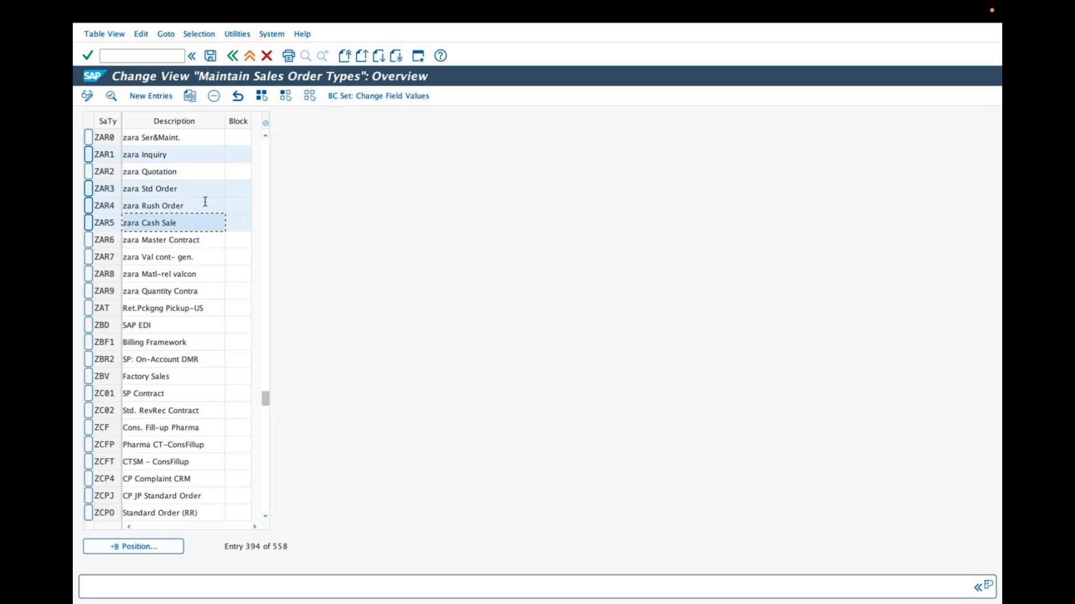
drag(204, 193, 119, 189)
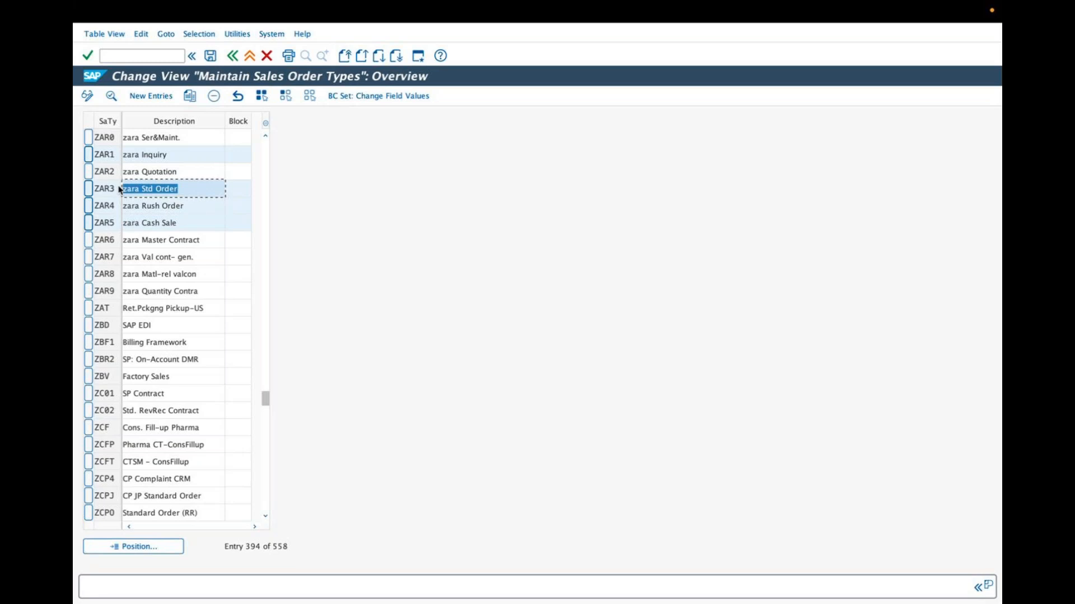
click(197, 220)
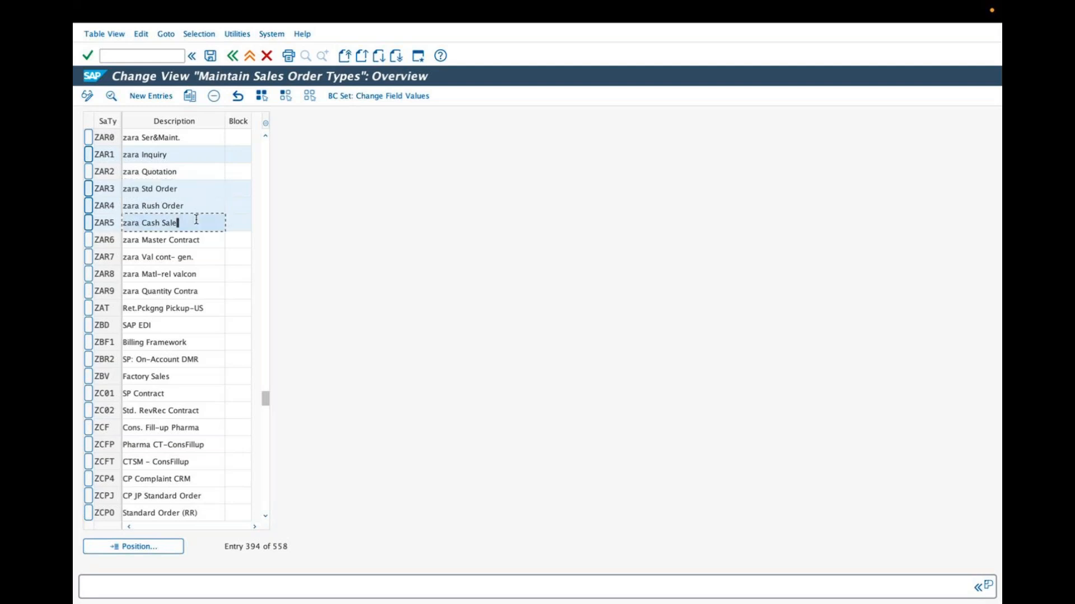
drag(178, 223, 101, 227)
click(186, 203)
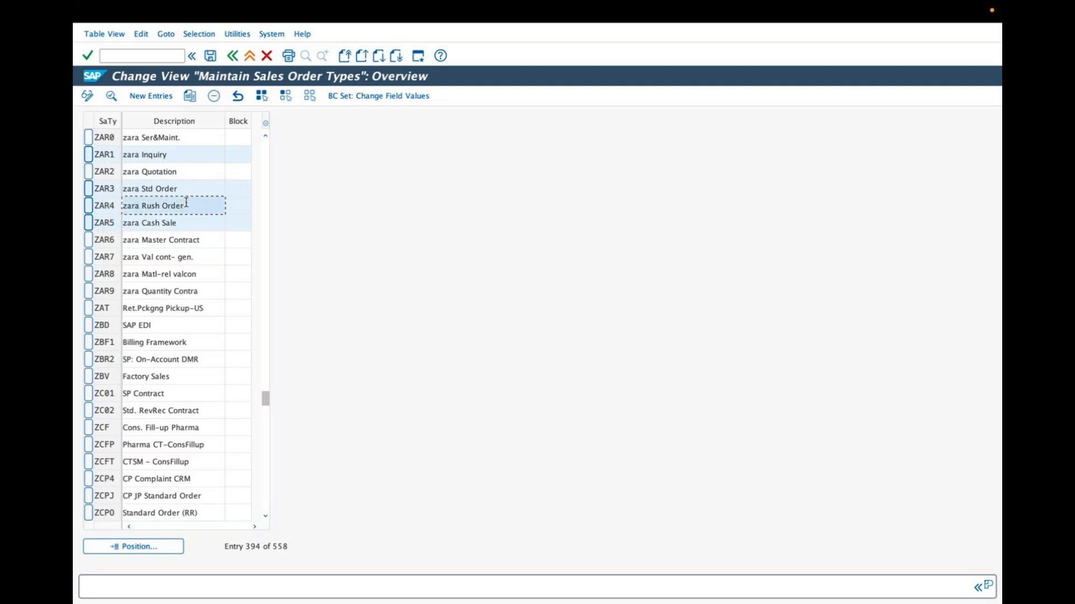
drag(183, 223, 119, 206)
click(180, 205)
drag(176, 188, 119, 189)
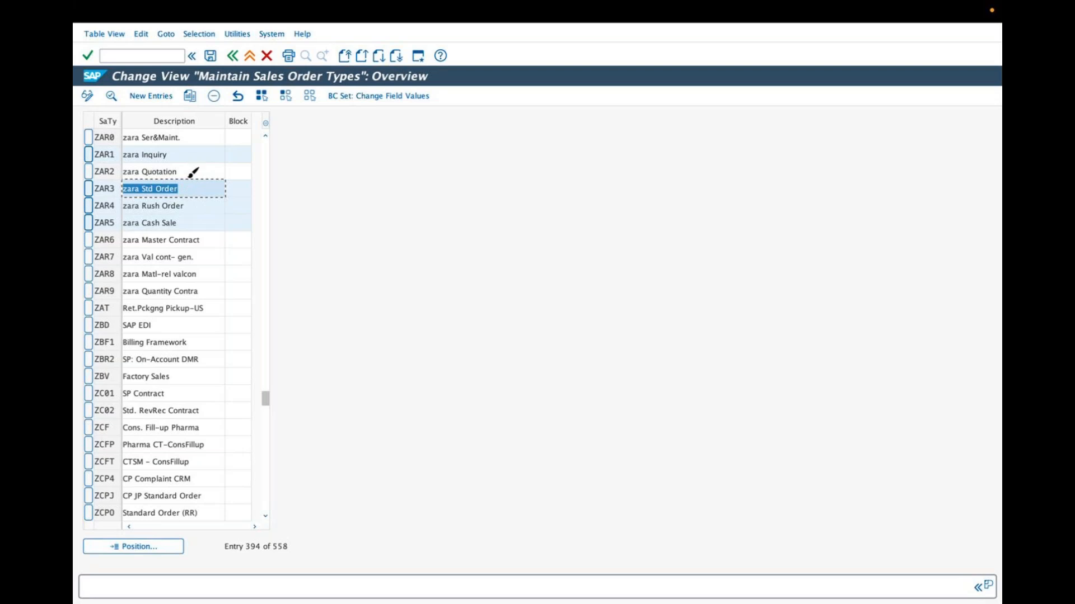
Mark the zara Std Order and zara Rush Order entries with the annotation brush and clear the marks.
drag(185, 183, 205, 169)
mouse_move(188, 203)
mouse_down()
mouse_move(212, 187)
mouse_move(189, 226)
mouse_move(220, 200)
mouse_up()
click(546, 54)
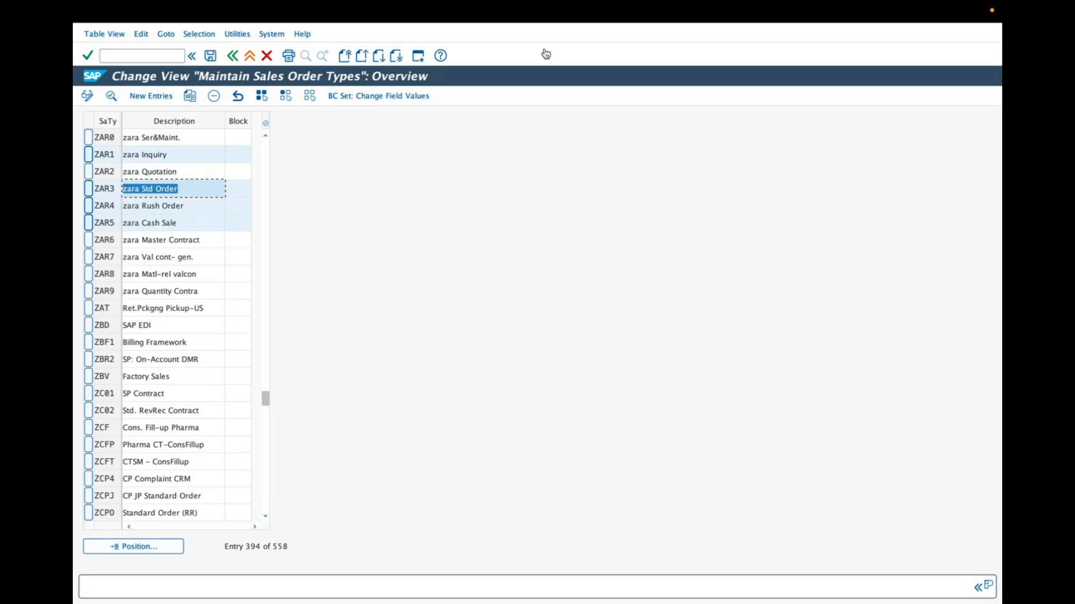
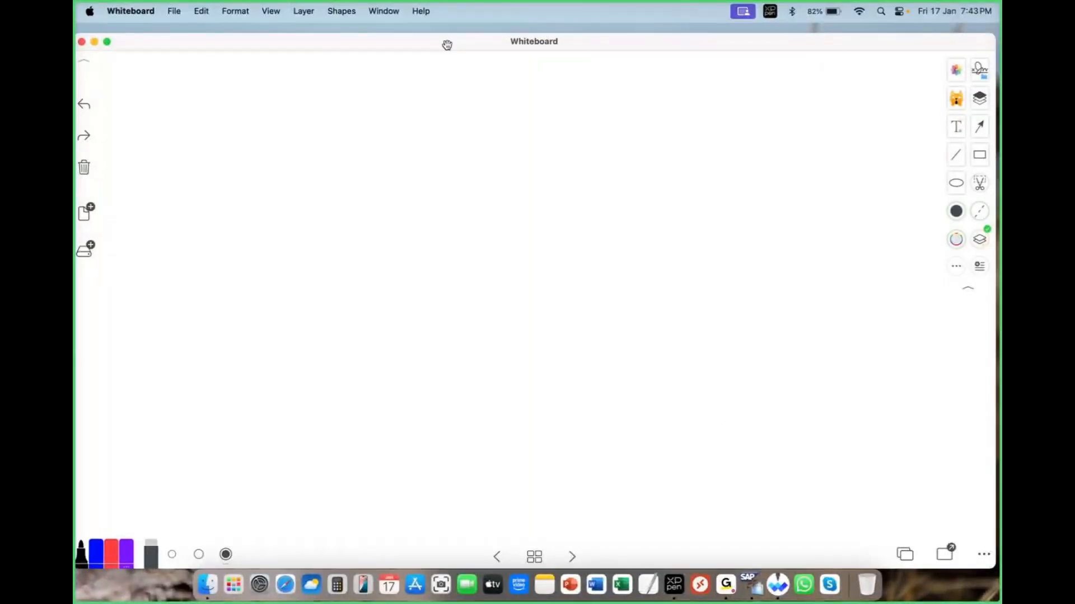
Set the fourth pen's stroke colour to dark green and handwrite the heading "Field's" on the blank whiteboard.
click(127, 554)
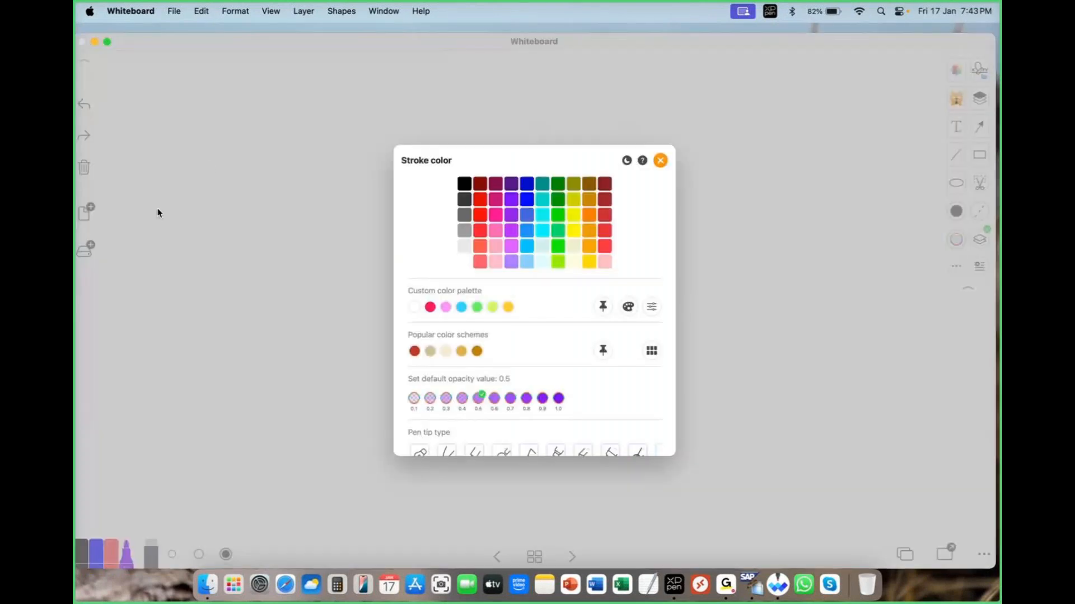
click(554, 186)
drag(175, 158, 167, 206)
drag(161, 162, 202, 142)
mouse_move(166, 188)
mouse_down()
mouse_move(196, 177)
mouse_move(198, 201)
mouse_move(220, 196)
mouse_up()
mouse_move(228, 147)
mouse_down()
mouse_move(232, 196)
mouse_move(255, 187)
mouse_up()
click(259, 143)
drag(287, 150, 273, 173)
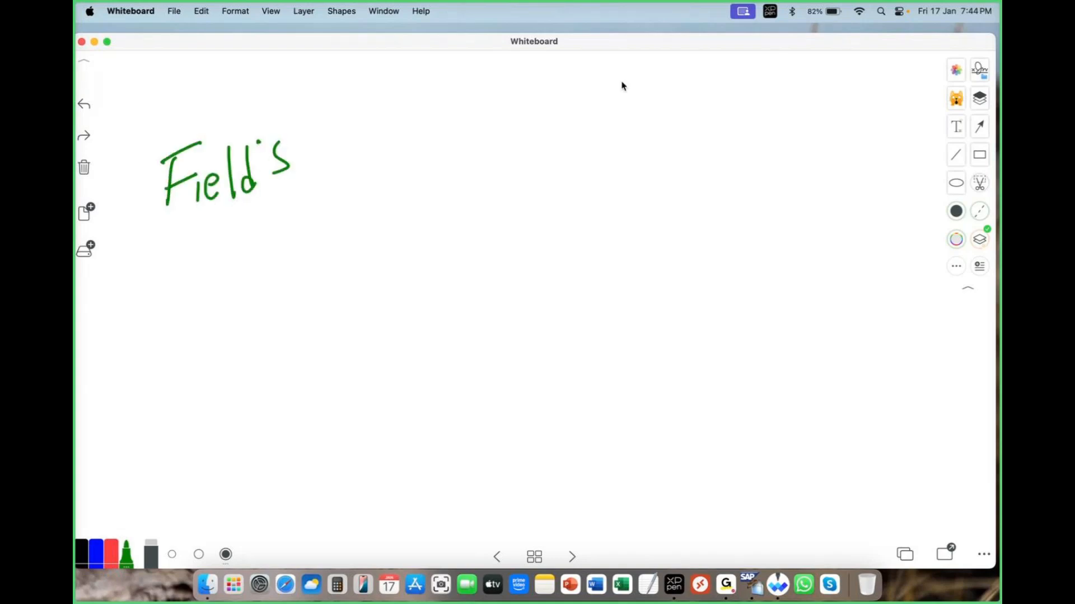
Handwrite the column headings OR, RO and CS in green across the upper part of the whiteboard.
drag(611, 92, 625, 107)
drag(623, 85, 644, 104)
drag(762, 87, 762, 106)
mouse_move(756, 85)
mouse_down()
mouse_move(780, 104)
mouse_move(792, 92)
mouse_up()
mouse_move(887, 84)
mouse_down()
mouse_move(880, 105)
mouse_move(905, 105)
mouse_up()
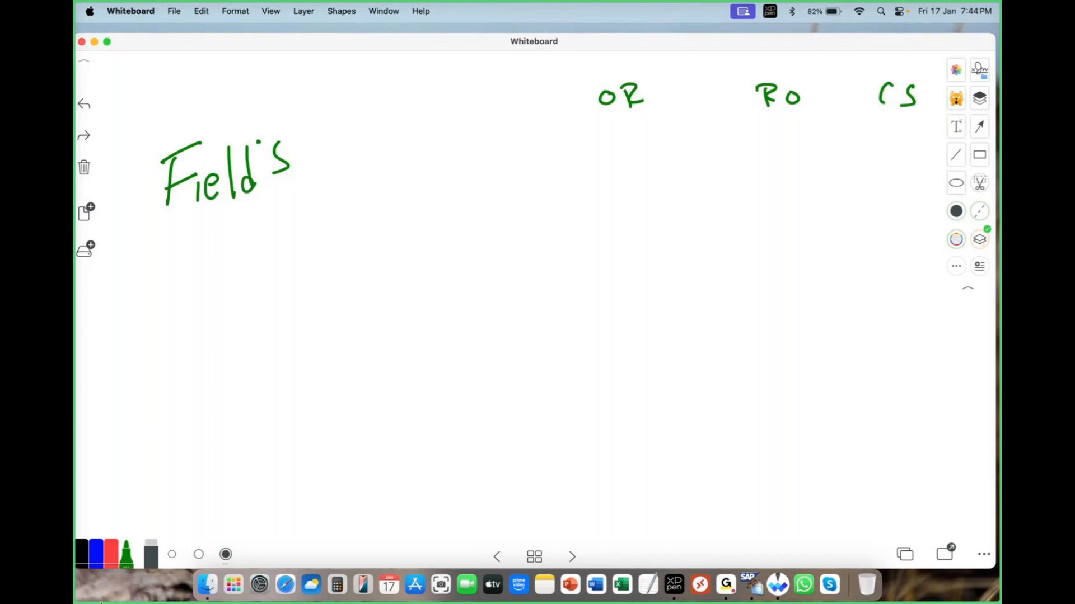
Write the row label "Check credit Limit" in blue below the Field's heading.
click(97, 558)
drag(169, 247, 171, 267)
mouse_move(169, 239)
mouse_down()
mouse_move(171, 265)
mouse_move(208, 271)
mouse_up()
mouse_move(218, 240)
mouse_down()
mouse_move(218, 271)
mouse_move(312, 255)
mouse_move(343, 263)
mouse_move(401, 243)
mouse_up()
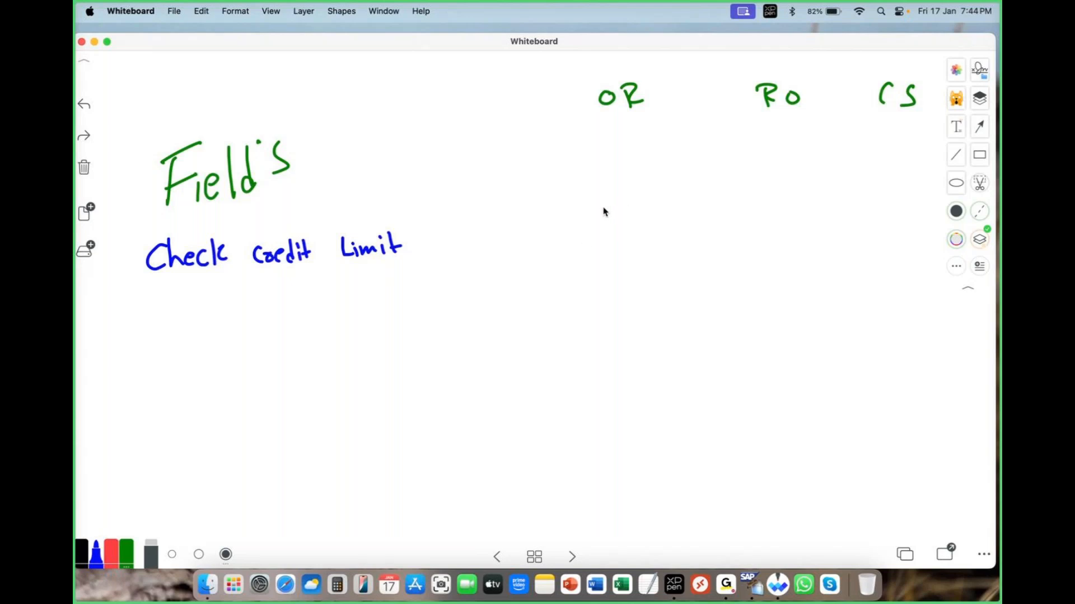
Mark the credit limit row with blue ticks under OR and RO and a red cross under CS.
drag(602, 211, 663, 170)
drag(762, 194, 809, 169)
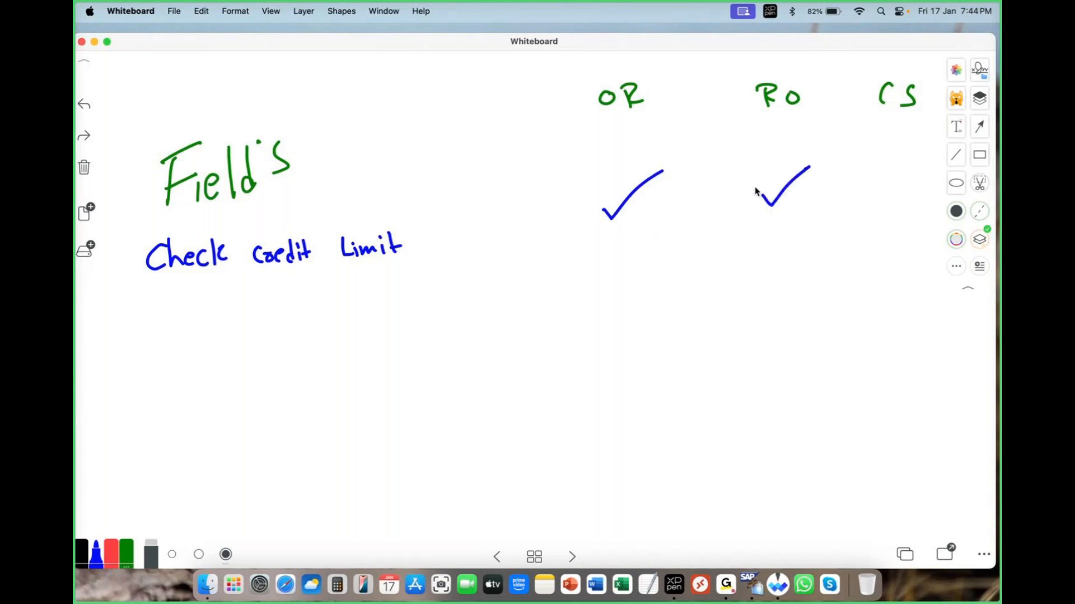
click(84, 554)
click(111, 553)
mouse_move(880, 171)
mouse_down()
mouse_move(907, 197)
mouse_move(875, 203)
mouse_up()
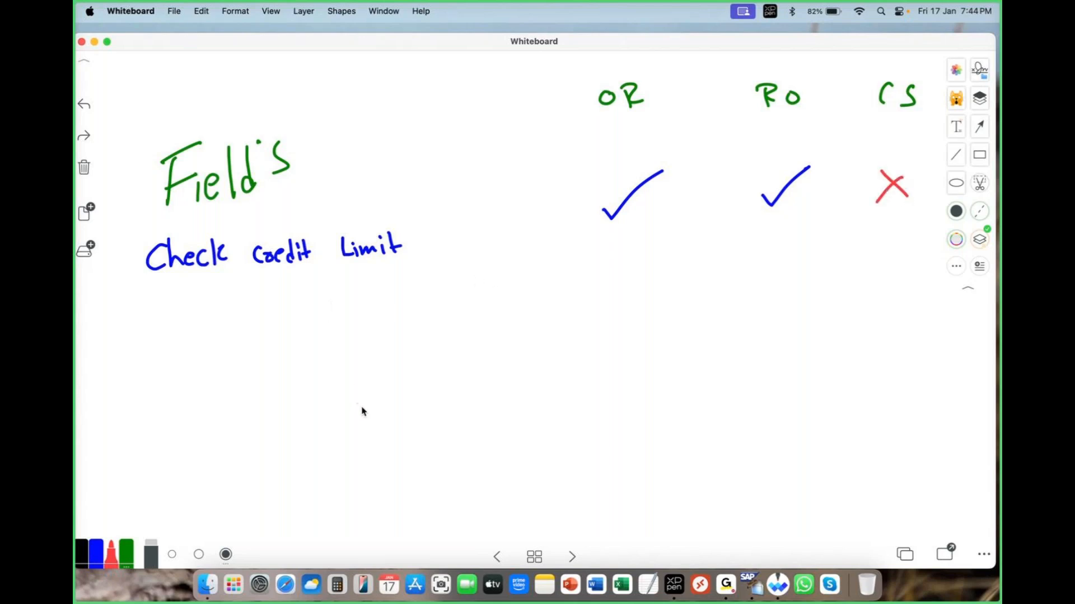
Write the row label "Check credit group" in blue below the credit limit row.
click(96, 554)
drag(172, 300, 175, 322)
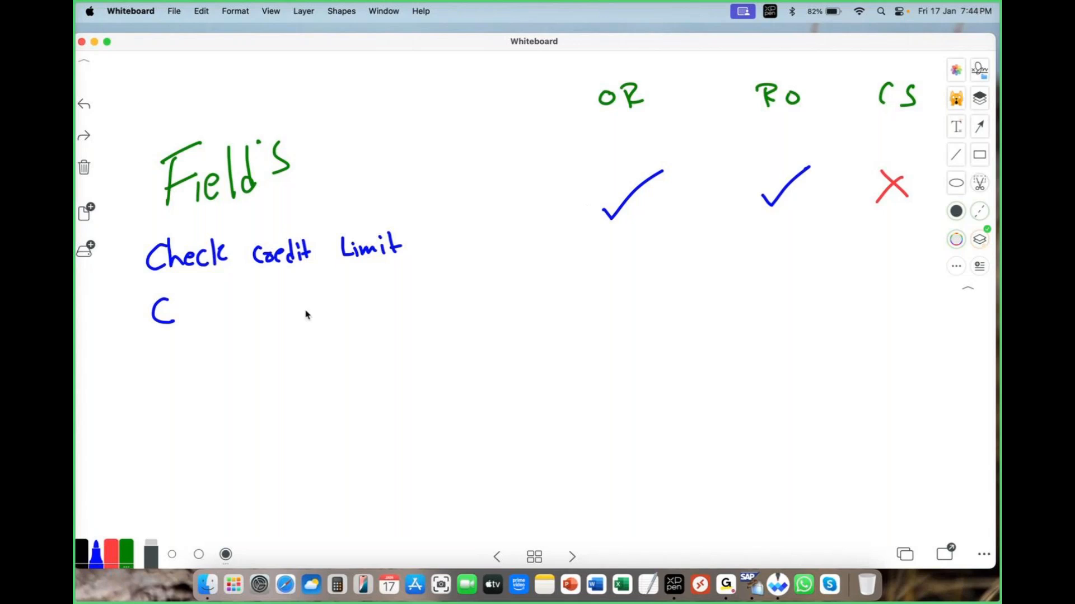
mouse_move(177, 293)
mouse_down()
mouse_move(200, 323)
mouse_move(226, 324)
mouse_up()
mouse_move(232, 296)
mouse_down()
mouse_move(235, 322)
mouse_move(290, 317)
mouse_move(296, 302)
mouse_up()
mouse_move(294, 311)
mouse_down()
mouse_move(312, 314)
mouse_move(318, 288)
mouse_up()
drag(323, 304, 336, 318)
drag(327, 307, 346, 302)
mouse_move(373, 292)
mouse_down()
mouse_move(363, 303)
mouse_move(373, 330)
mouse_move(397, 307)
mouse_up()
drag(399, 295, 410, 299)
mouse_move(415, 288)
mouse_down()
mouse_move(421, 323)
mouse_move(425, 303)
mouse_up()
Mark the credit group row with blue ticks under OR and RO and a red cross under CS.
drag(606, 274, 666, 240)
mouse_move(757, 263)
mouse_down()
mouse_move(768, 267)
mouse_move(797, 229)
mouse_up()
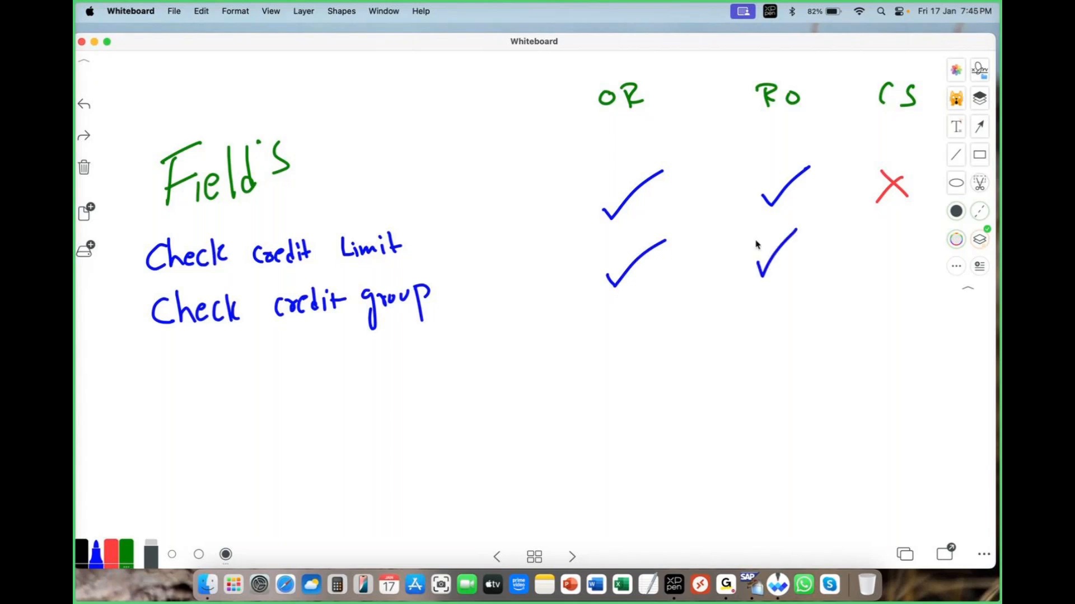
click(111, 556)
drag(879, 250, 905, 268)
drag(903, 250, 869, 277)
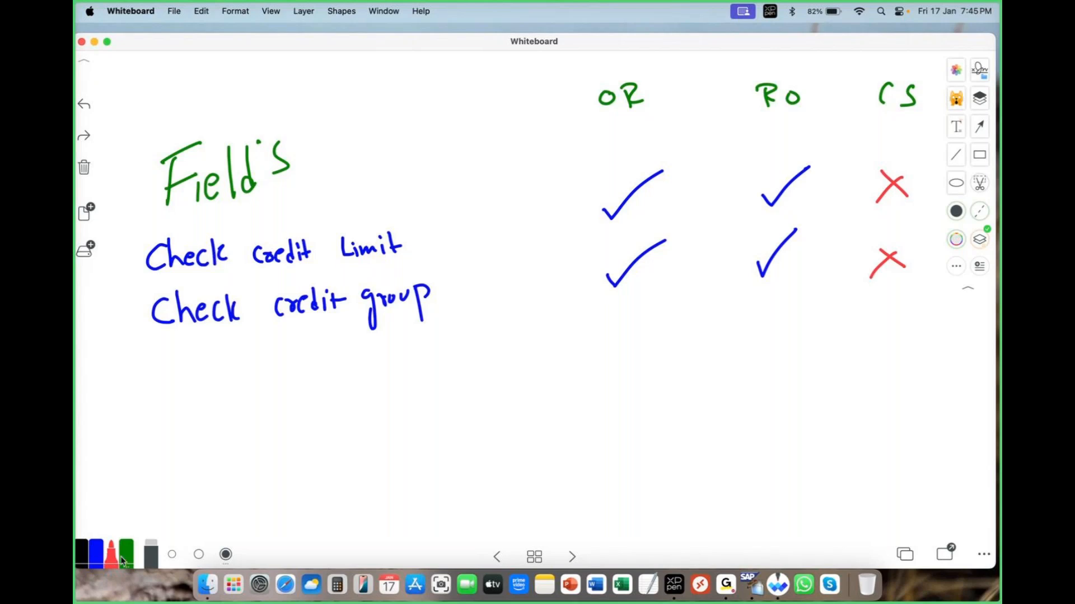
Change the green pen to ochre and write the row label "Read info Rec" below the credit group row.
click(97, 557)
click(126, 566)
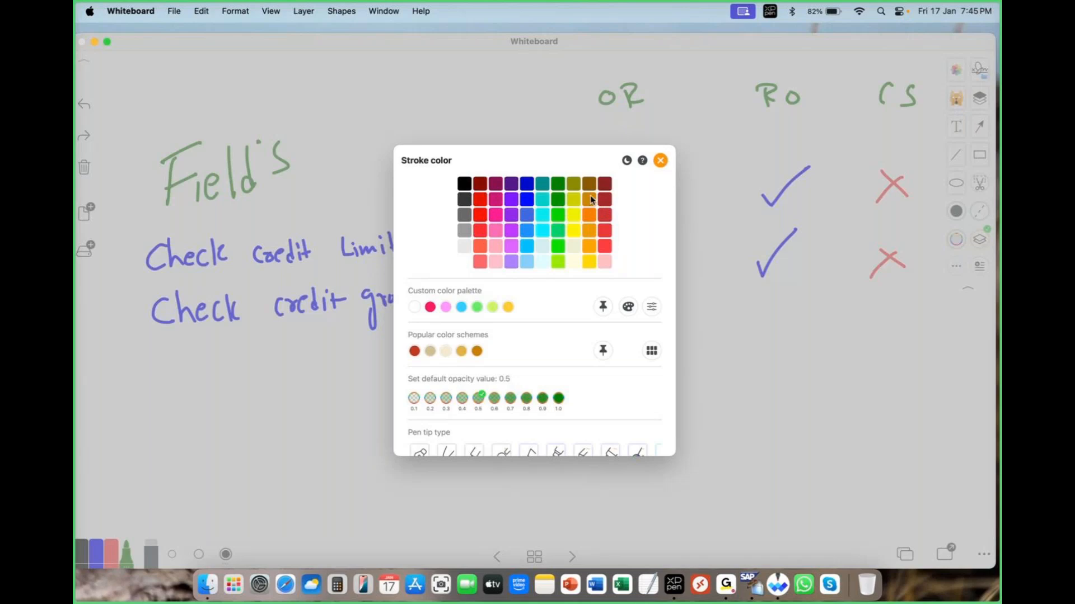
click(572, 203)
mouse_move(162, 343)
mouse_down()
mouse_move(160, 376)
mouse_move(247, 367)
mouse_move(242, 360)
mouse_move(264, 353)
mouse_move(338, 365)
mouse_move(364, 344)
mouse_move(372, 364)
mouse_up()
Write "opp" in ochre under OR, RO and CS for the Read info Rec row.
mouse_move(608, 322)
mouse_down()
mouse_move(608, 334)
mouse_move(606, 324)
mouse_up()
drag(624, 321, 630, 364)
drag(620, 325, 638, 333)
mouse_move(640, 320)
mouse_down()
mouse_move(646, 361)
mouse_move(653, 319)
mouse_up()
drag(760, 309, 761, 305)
mouse_move(769, 305)
mouse_down()
mouse_move(779, 354)
mouse_move(790, 307)
mouse_move(795, 344)
mouse_up()
drag(792, 307, 802, 302)
drag(877, 303, 901, 344)
mouse_move(891, 305)
mouse_down()
mouse_move(911, 298)
mouse_move(918, 339)
mouse_up()
drag(913, 304, 927, 296)
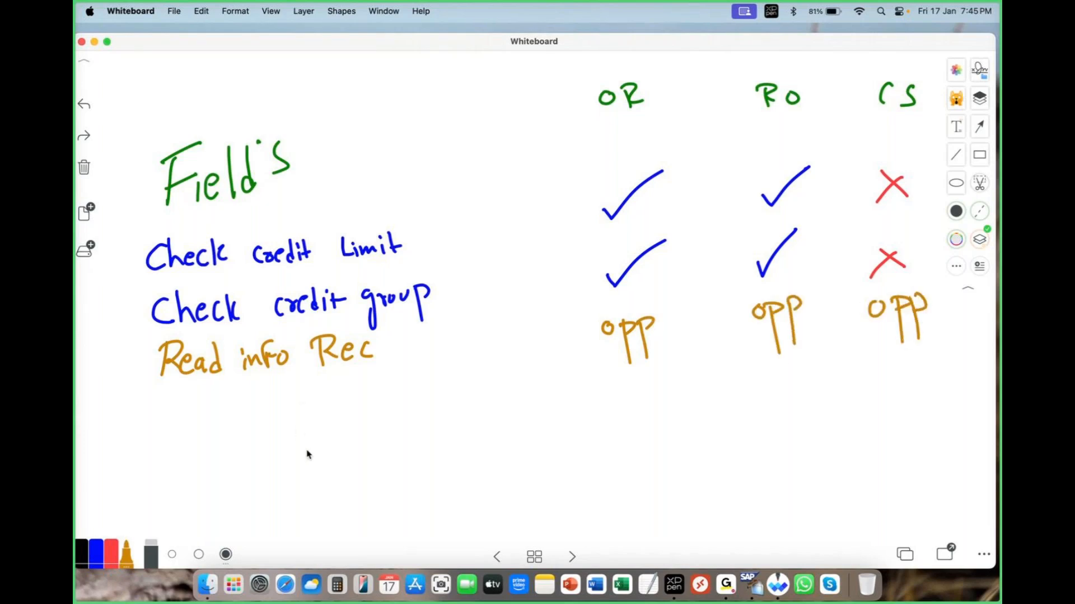
Change the ochre pen to turquoise and write the row label for immediate delivery below Read info Rec.
click(127, 557)
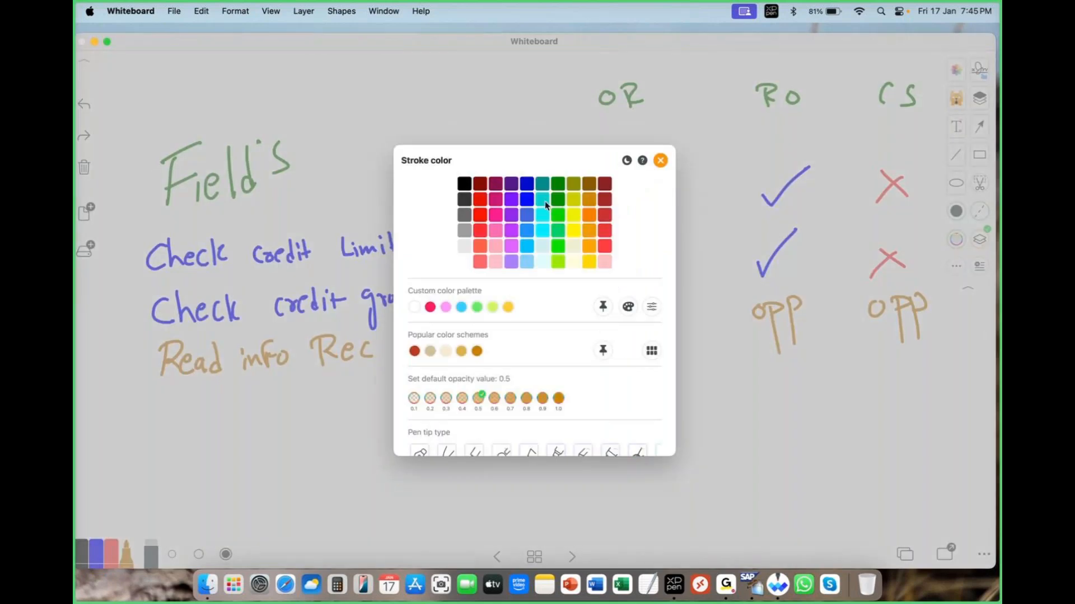
click(545, 205)
mouse_move(168, 406)
mouse_down()
mouse_move(161, 435)
mouse_move(182, 392)
mouse_move(186, 425)
mouse_move(230, 413)
mouse_move(244, 395)
mouse_move(241, 417)
mouse_move(308, 414)
mouse_up()
mouse_move(352, 382)
mouse_down()
mouse_move(383, 402)
mouse_move(430, 378)
mouse_move(431, 396)
mouse_up()
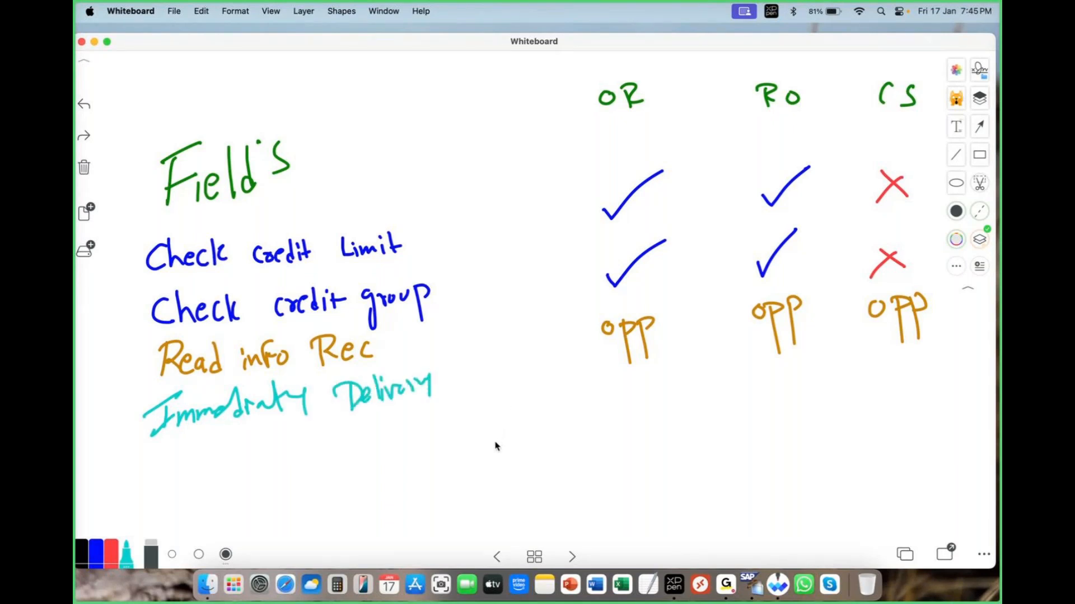
Mark the immediate delivery row with a black cross under OR and turquoise ticks under RO and CS.
click(82, 553)
mouse_move(609, 370)
mouse_down()
mouse_move(637, 385)
mouse_move(610, 398)
mouse_up()
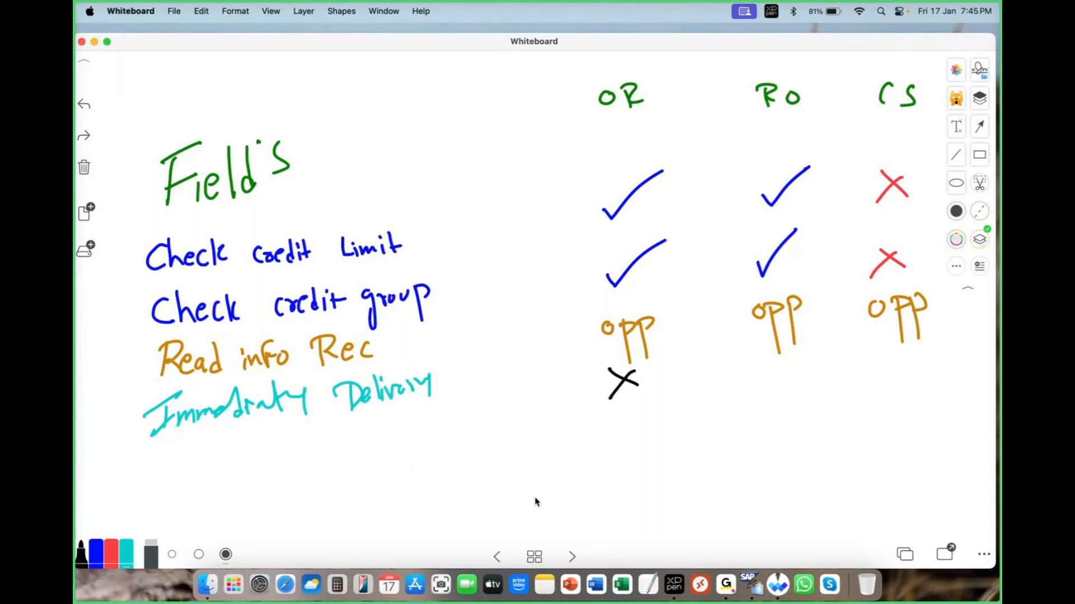
double_click(127, 556)
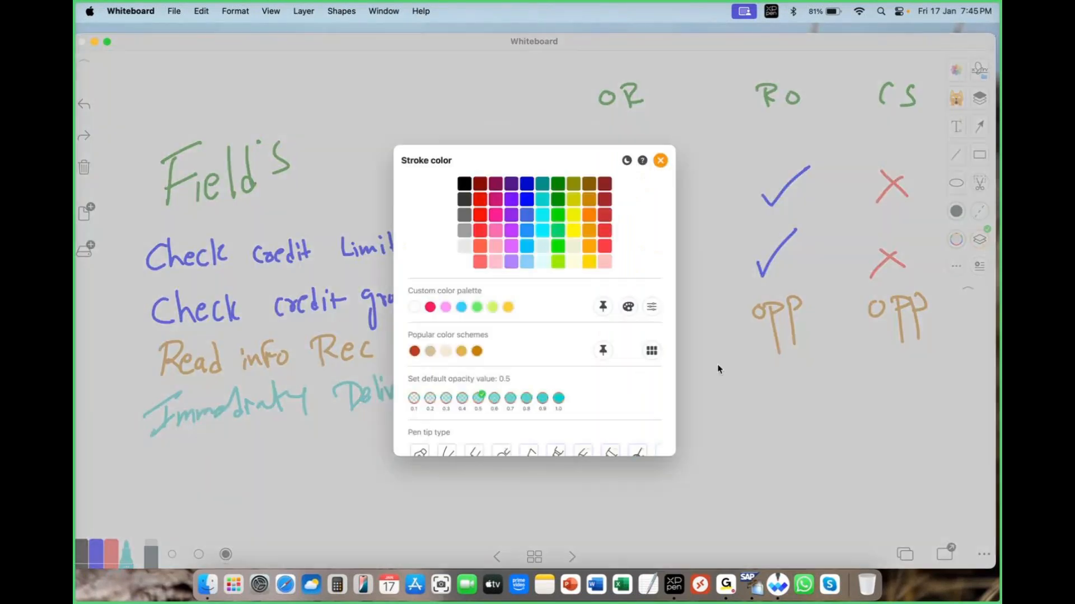
click(660, 160)
drag(768, 379, 796, 365)
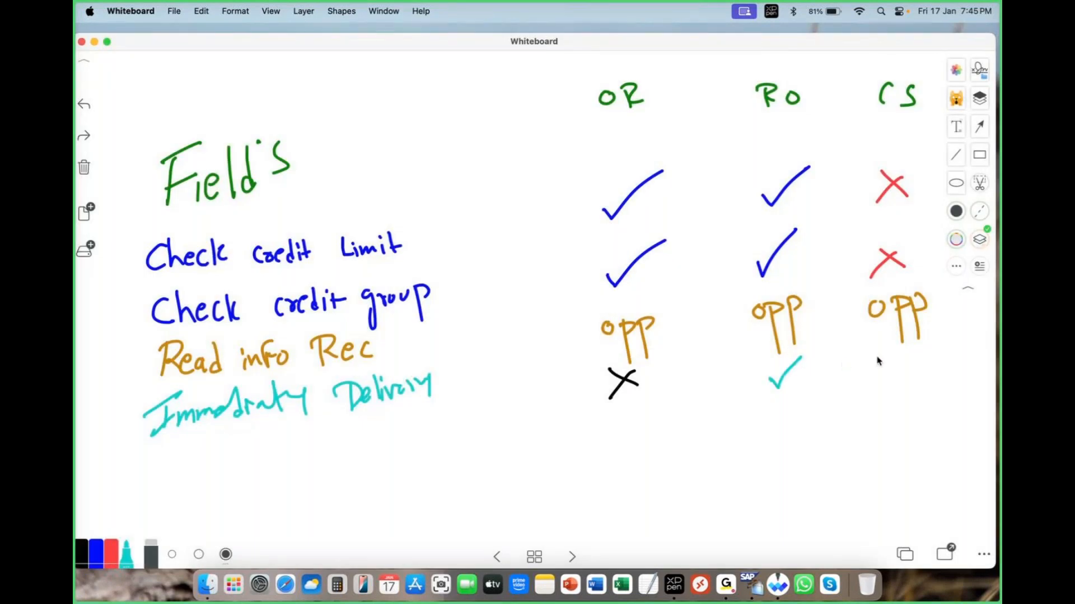
drag(882, 364, 938, 340)
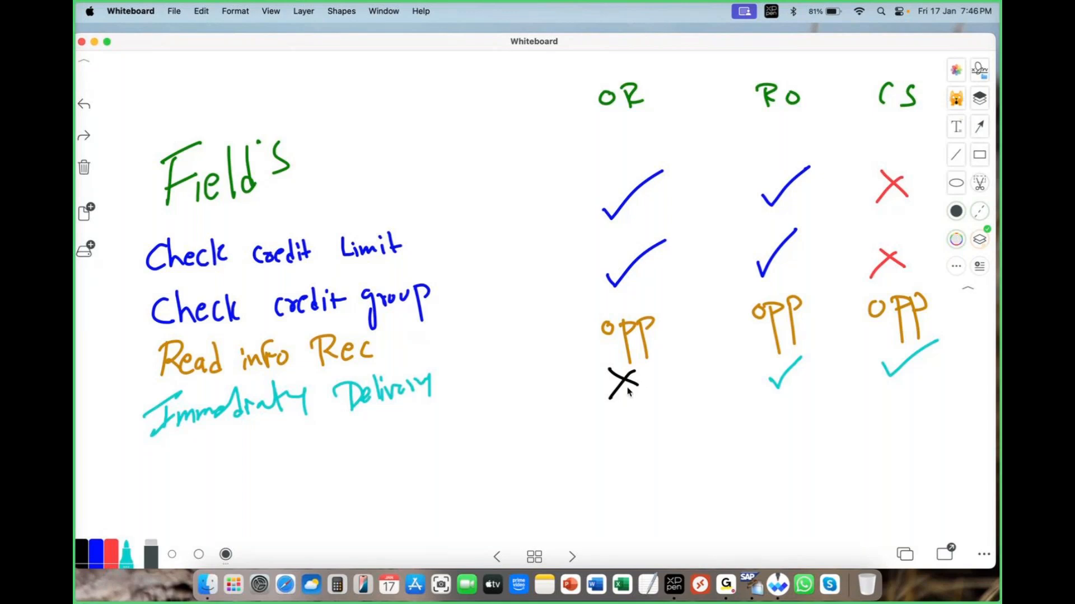
Change the turquoise pen to pink and write the row label "Lead time in Days" below immediate delivery.
click(127, 554)
click(219, 435)
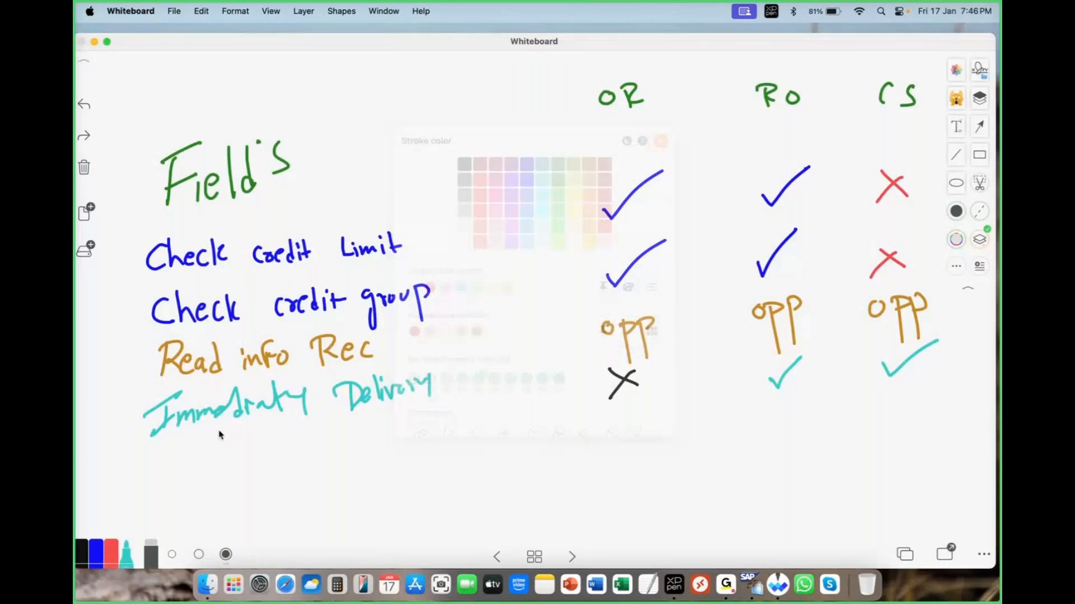
mouse_move(171, 454)
mouse_down()
mouse_move(185, 486)
mouse_move(192, 477)
mouse_move(201, 485)
mouse_up()
drag(213, 473, 215, 487)
mouse_move(226, 448)
mouse_down()
mouse_move(219, 488)
mouse_move(372, 448)
mouse_move(406, 448)
mouse_move(430, 475)
mouse_up()
drag(446, 433, 444, 456)
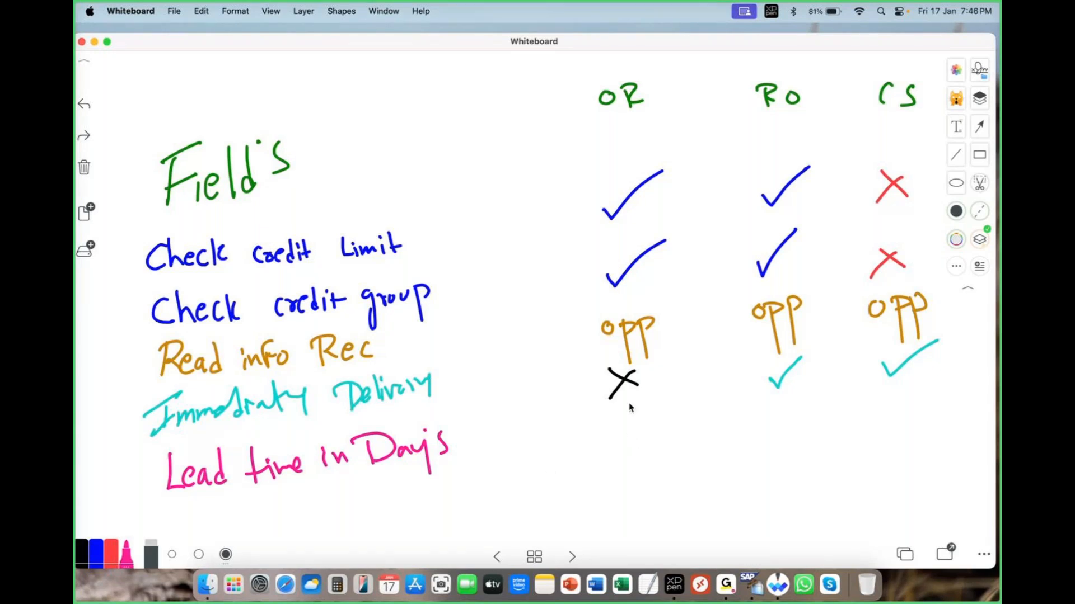
Mark the lead time row with a pink tick under OR and red crosses under RO and CS.
drag(626, 415, 671, 384)
mouse_move(797, 400)
mouse_down()
mouse_move(830, 420)
mouse_move(794, 428)
mouse_up()
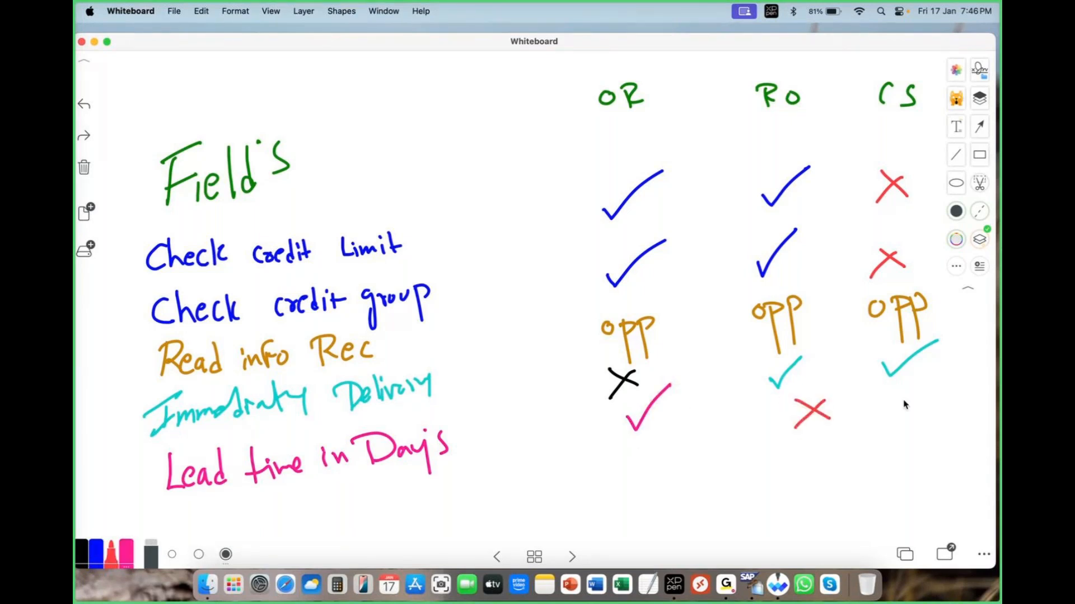
mouse_move(900, 392)
mouse_down()
mouse_move(936, 407)
mouse_move(902, 413)
mouse_up()
Write the row label "Date type" in blue below the lead time row and mark it with a black cross under OR.
click(96, 554)
drag(179, 511, 180, 530)
mouse_move(161, 518)
mouse_down()
mouse_move(190, 498)
mouse_move(180, 529)
mouse_up()
drag(223, 507, 236, 527)
drag(226, 503, 260, 526)
mouse_move(303, 490)
mouse_down()
mouse_move(305, 526)
mouse_move(311, 506)
mouse_up()
drag(315, 498, 336, 523)
drag(339, 496, 380, 520)
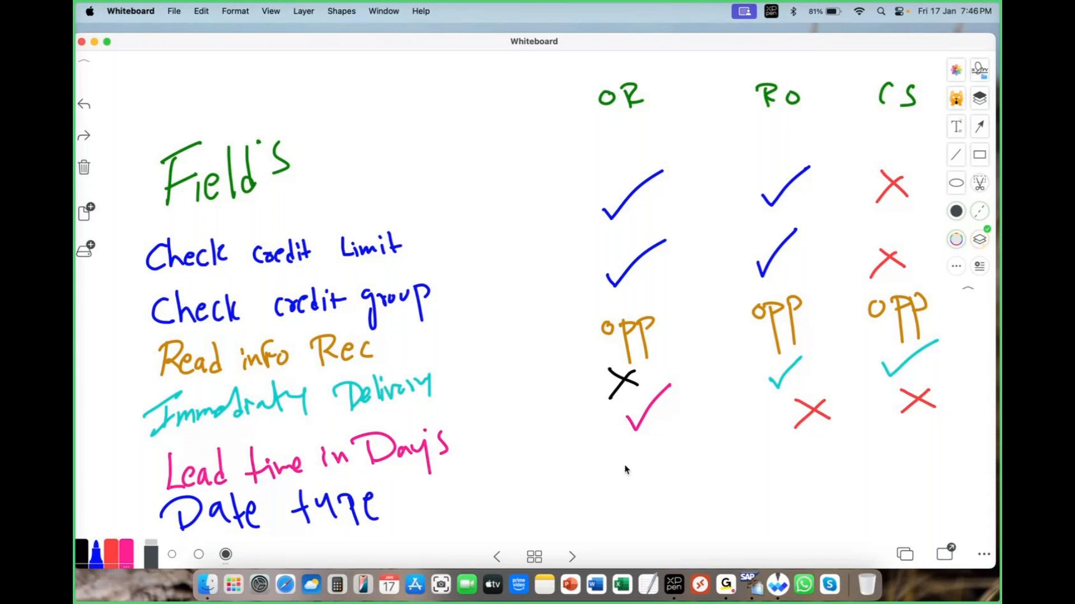
click(82, 553)
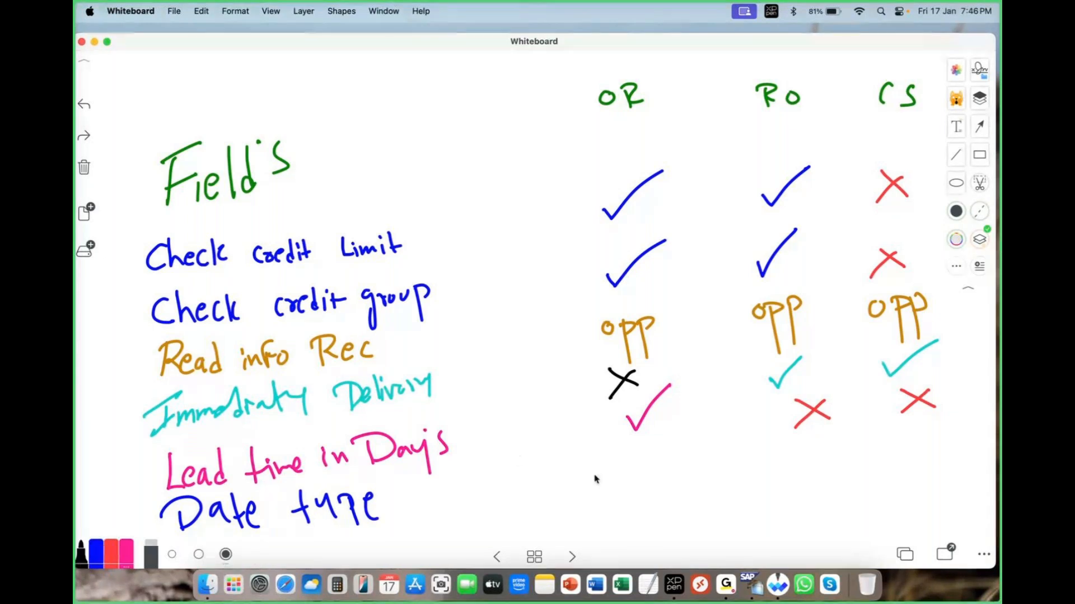
mouse_move(613, 462)
mouse_down()
mouse_move(664, 480)
mouse_move(625, 494)
mouse_up()
click(131, 557)
click(132, 554)
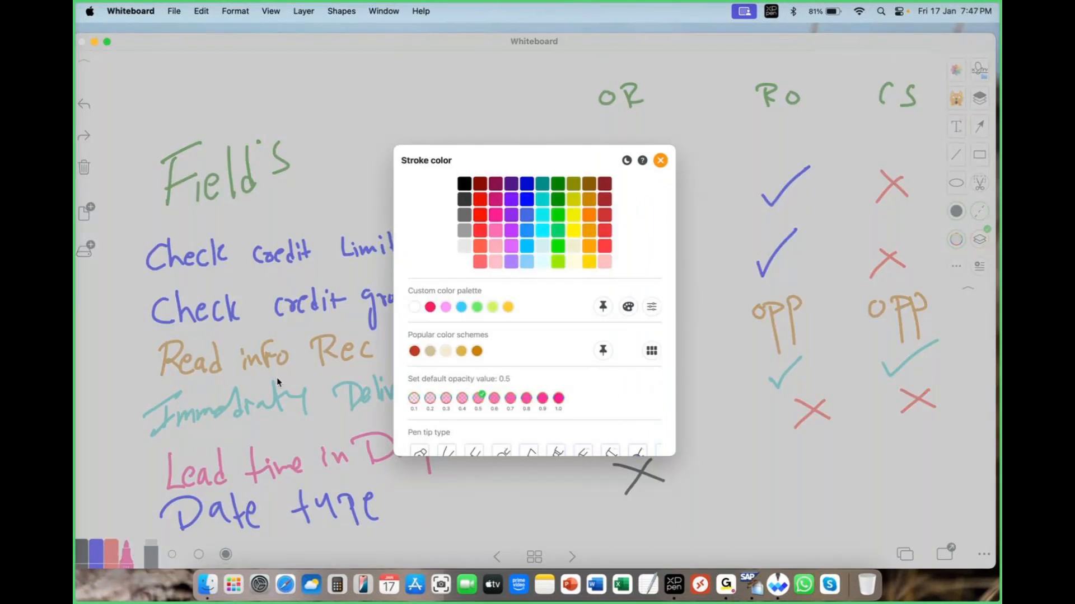
click(660, 160)
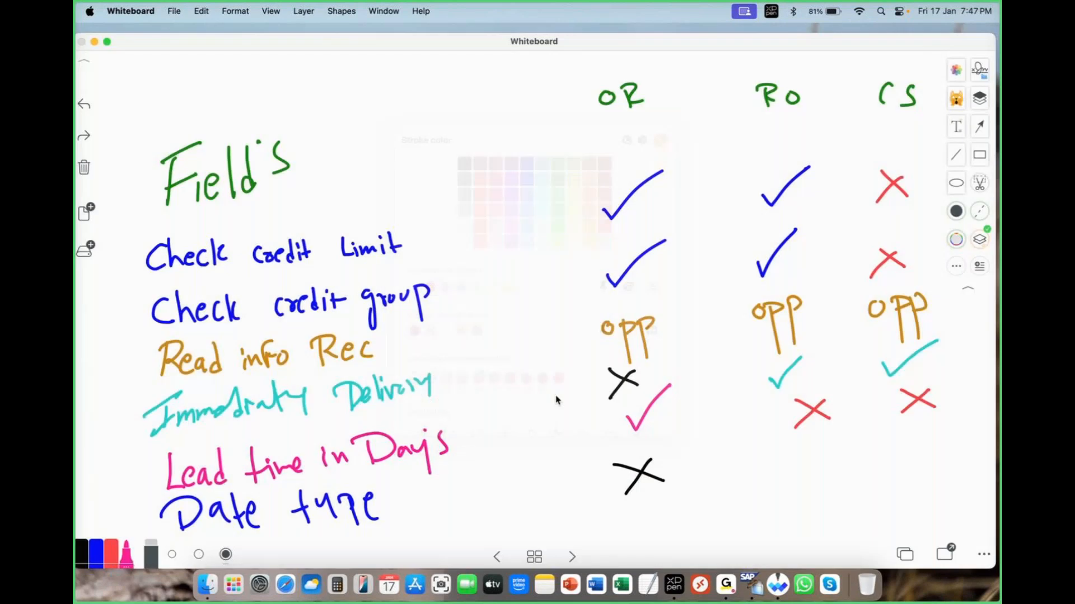
drag(790, 454, 836, 439)
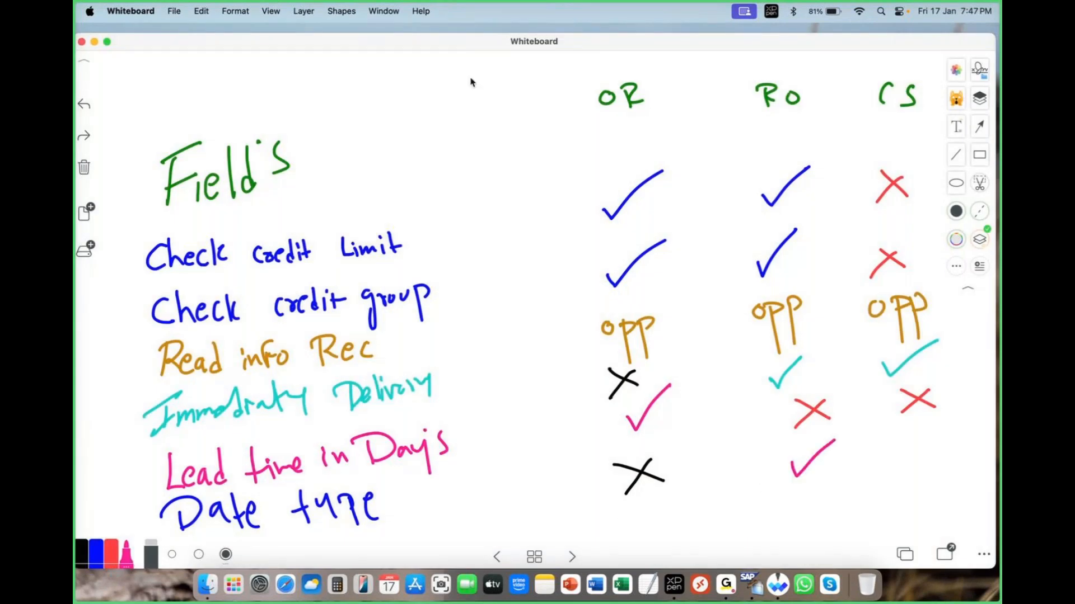
click(84, 104)
Mark the Date type row with blue ticks under RO and CS.
click(97, 554)
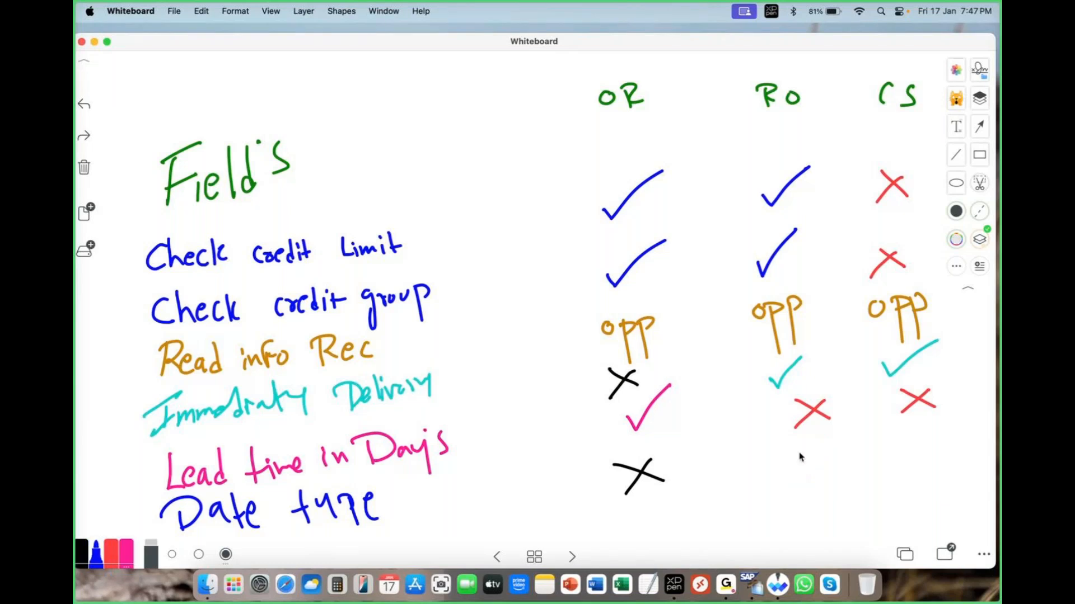
drag(793, 473, 839, 444)
drag(910, 458, 946, 426)
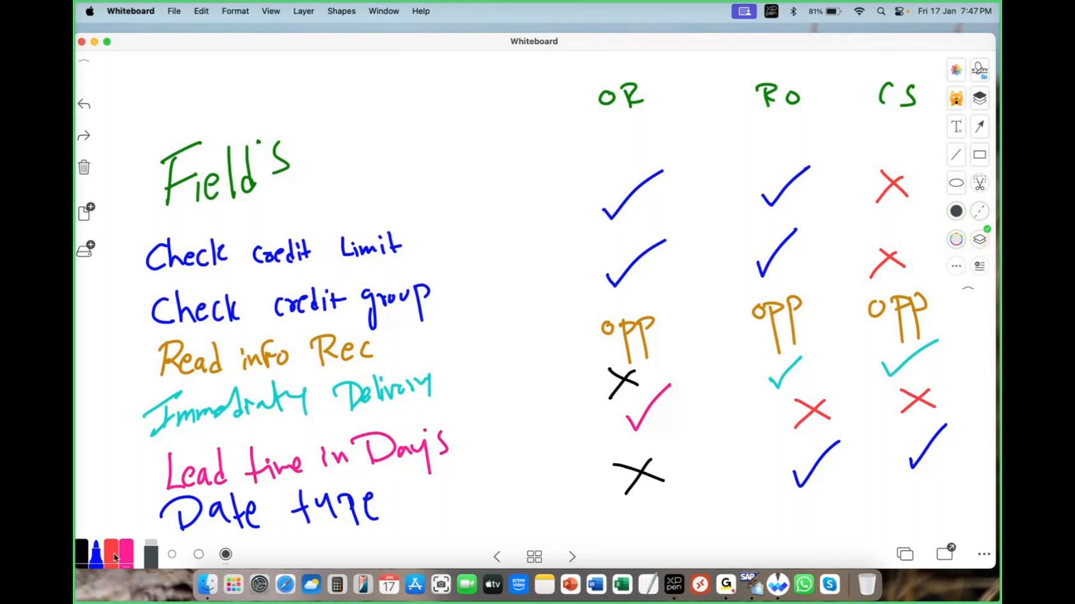
Change the pink pen to ochre and connect the OR–RO ticks in both credit rows and the RO–CS ticks in the immediate delivery and Date type rows.
click(127, 557)
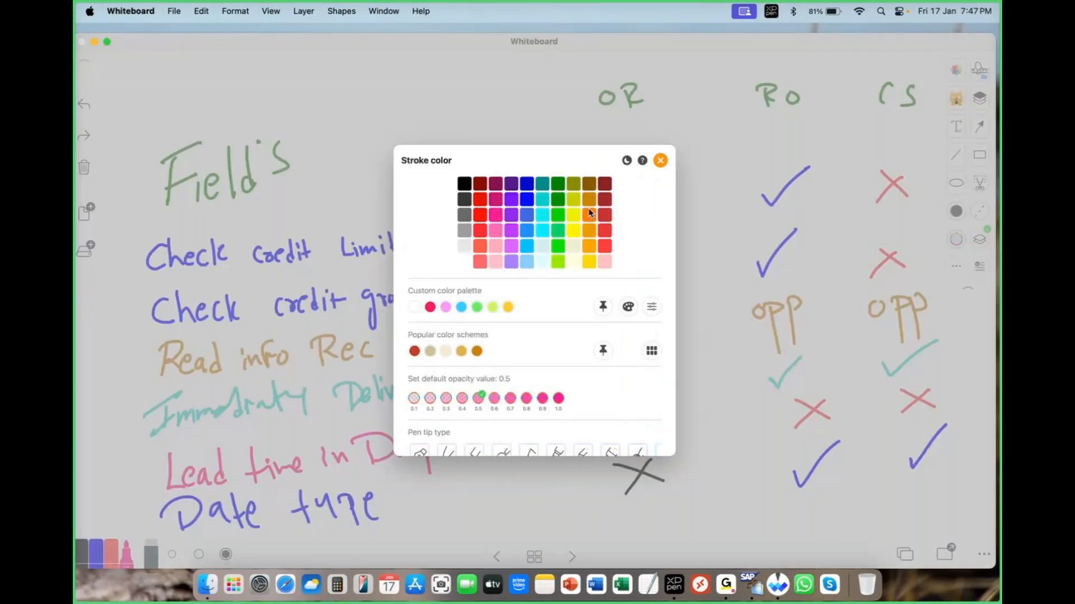
click(589, 212)
drag(639, 206, 763, 190)
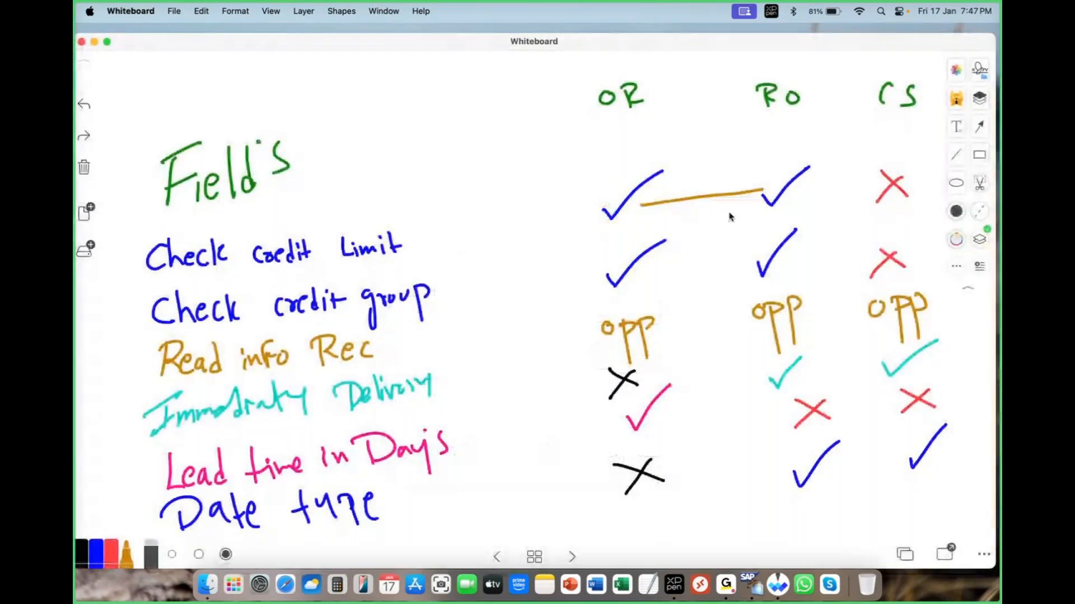
drag(649, 263, 748, 255)
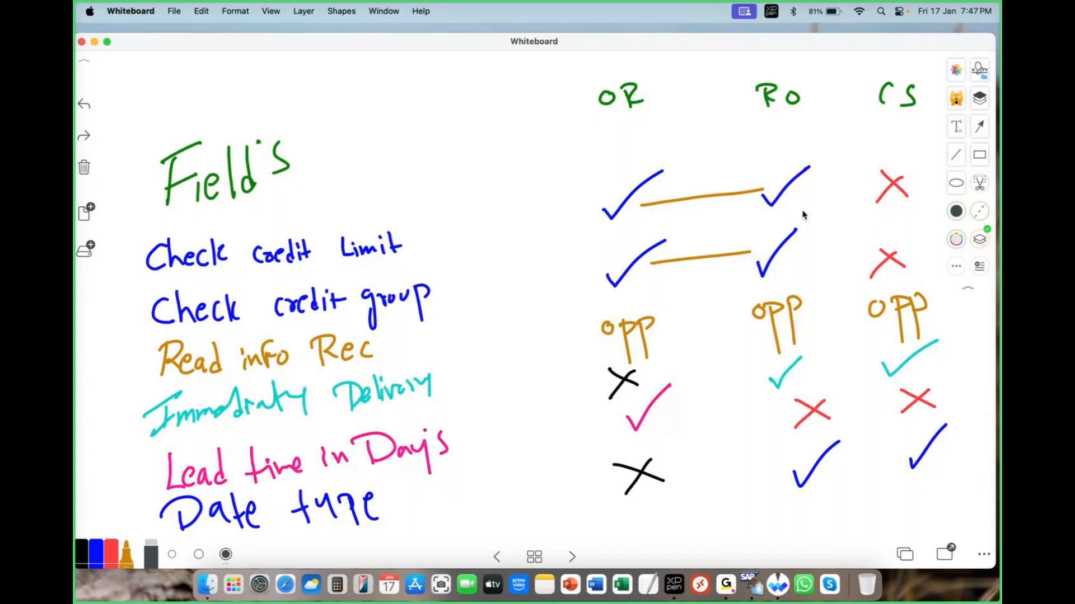
drag(881, 374, 804, 375)
drag(896, 459, 827, 461)
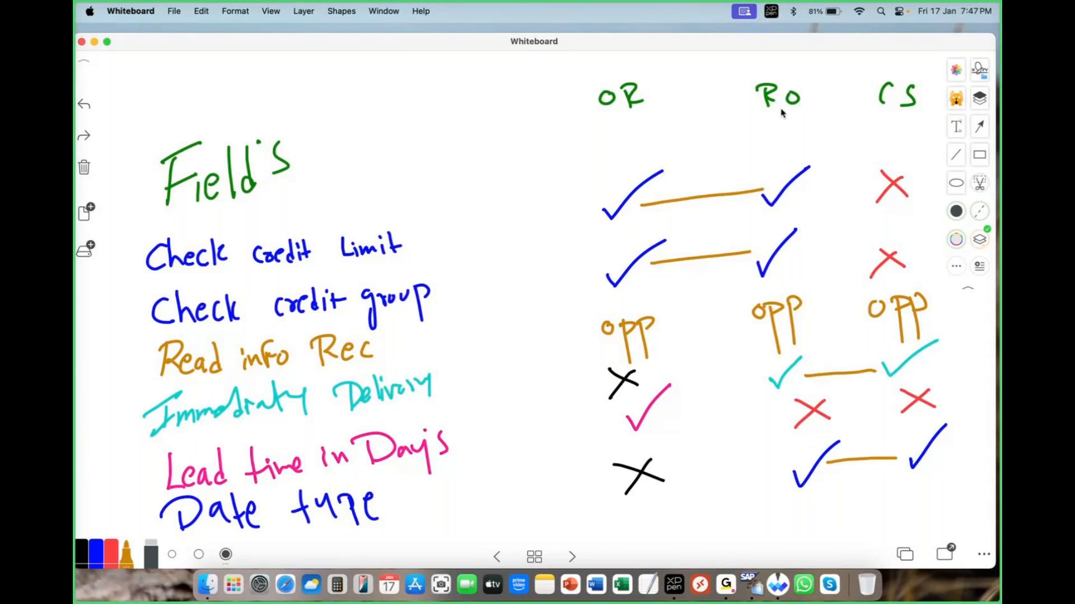
Circle the RO heading in ochre, draw lines from it towards OR and CS, and underline all three headings.
mouse_move(749, 87)
mouse_down()
mouse_move(793, 78)
mouse_move(809, 115)
mouse_move(749, 86)
mouse_move(660, 114)
mouse_up()
drag(816, 94, 859, 91)
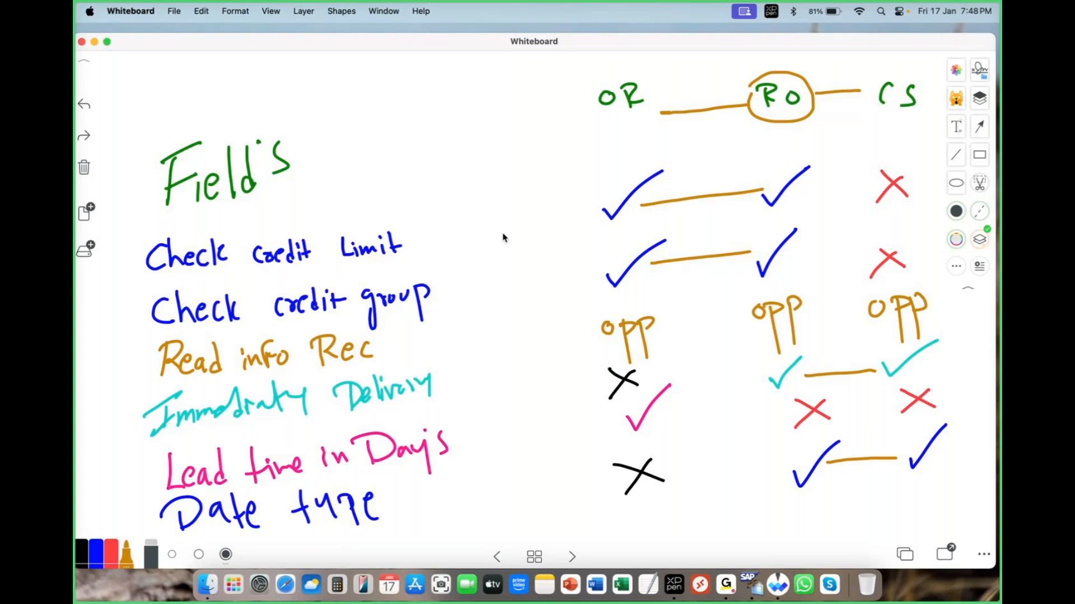
drag(583, 126, 663, 99)
mouse_move(775, 121)
mouse_down()
mouse_move(829, 100)
mouse_move(904, 104)
mouse_up()
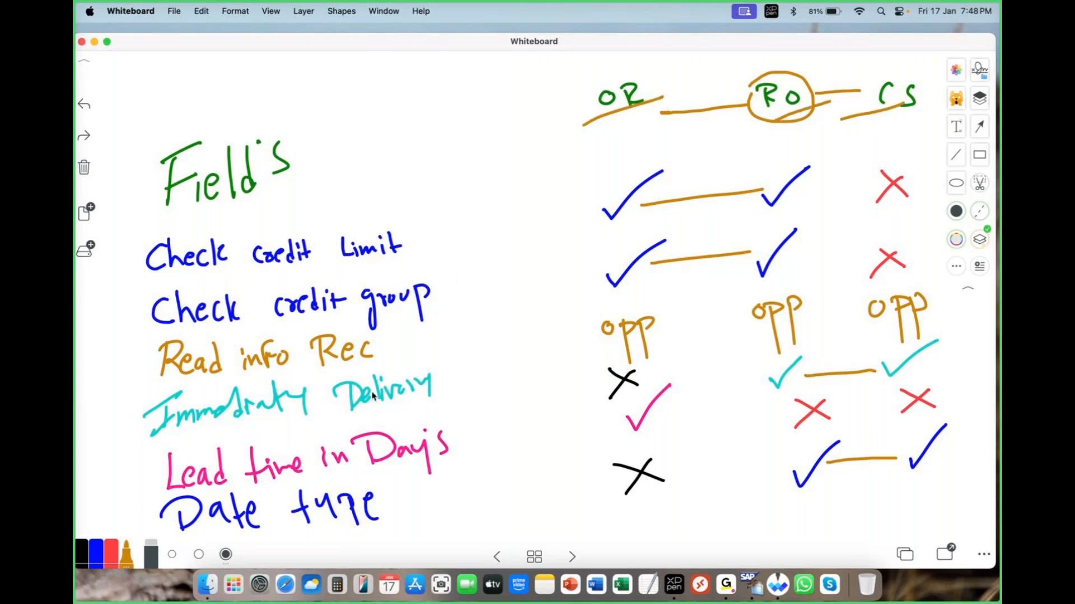